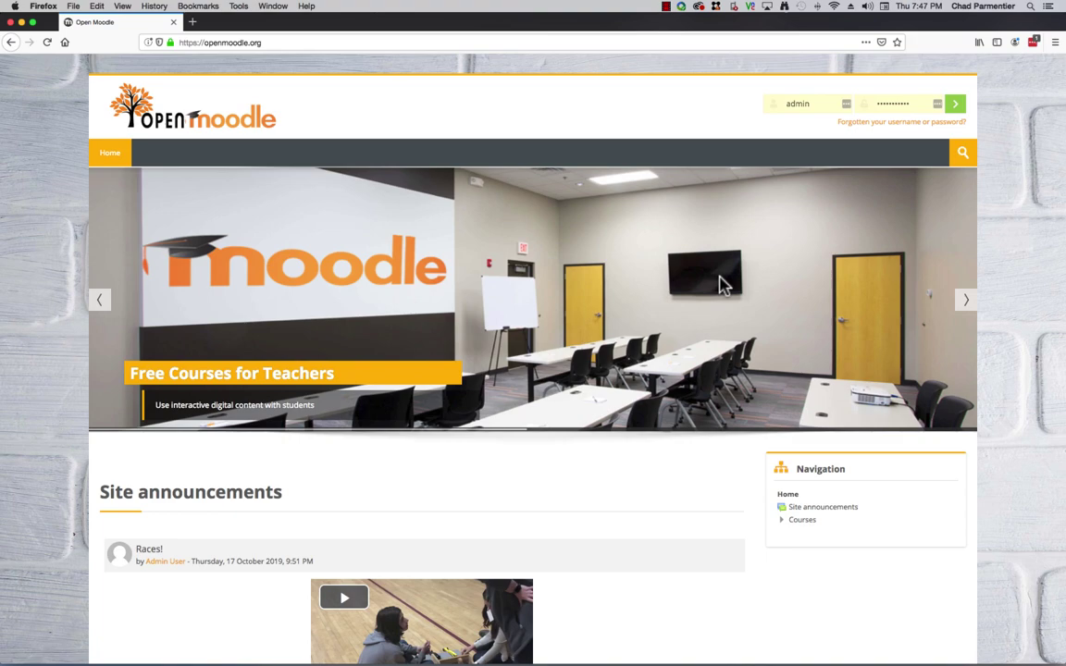
Step: Scroll through the Open Moodle front page's Site announcements and Available courses, then back up
{"action": "scroll", "coordinate": [723, 284], "scroll_direction": "down", "scroll_amount": 5}
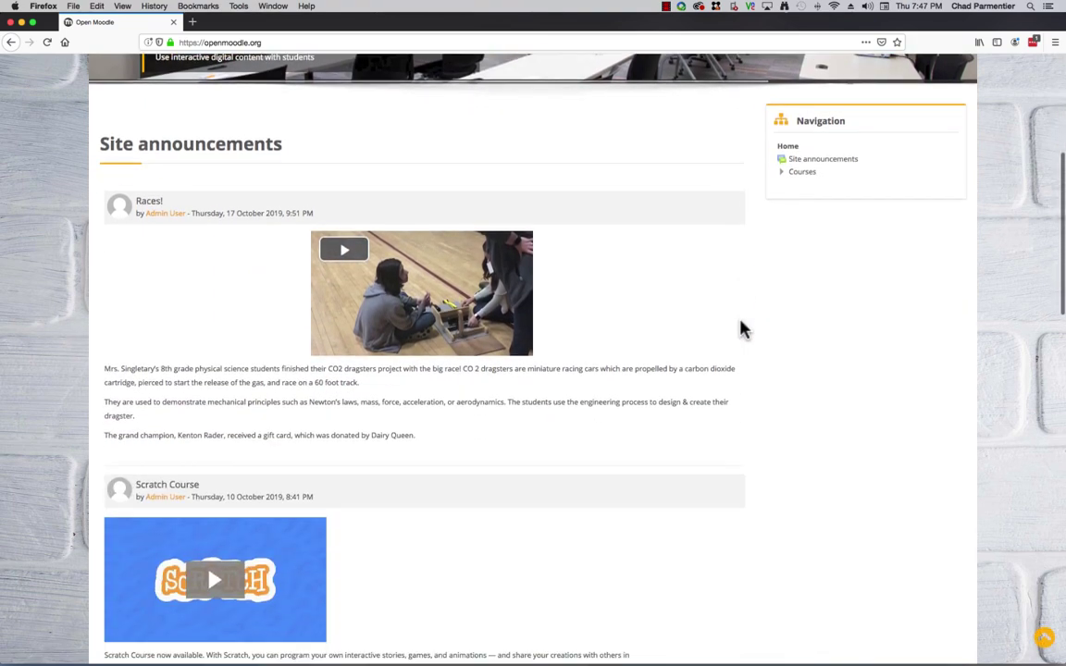
{"action": "scroll", "coordinate": [745, 329], "scroll_direction": "down", "scroll_amount": 8}
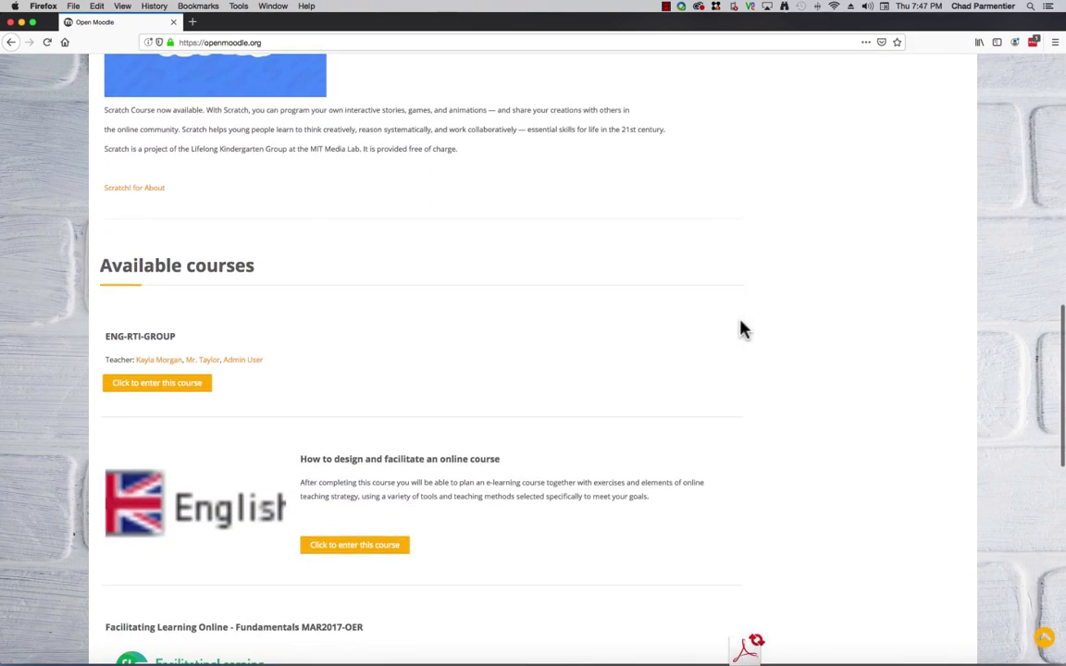
{"action": "scroll", "coordinate": [744, 330], "scroll_direction": "down", "scroll_amount": 7}
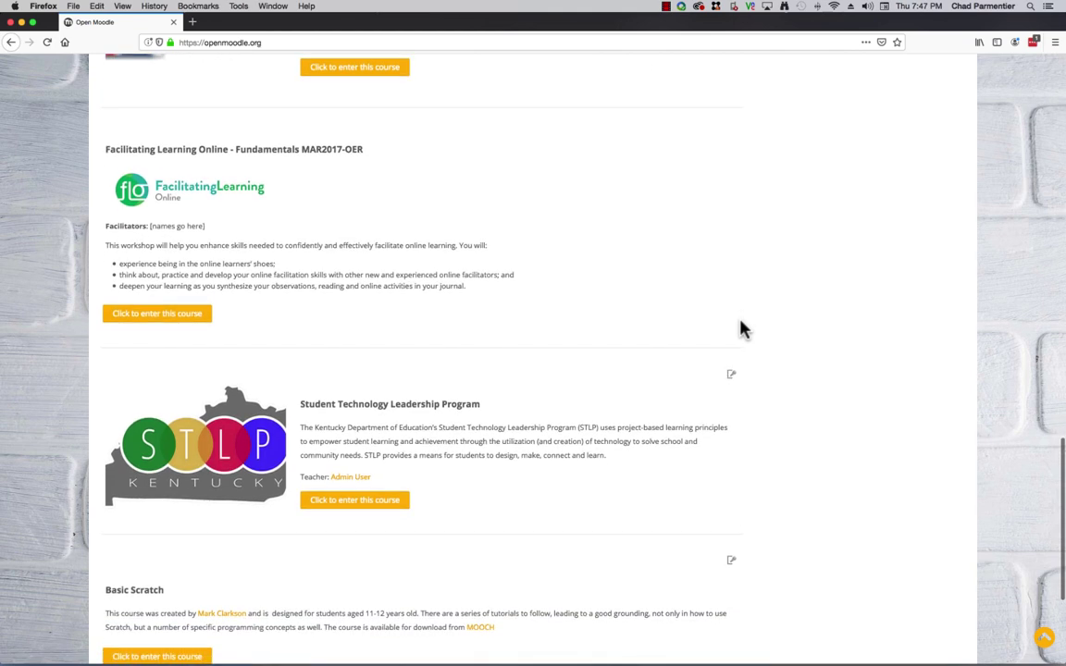
{"action": "scroll", "coordinate": [744, 329], "scroll_direction": "down", "scroll_amount": 5}
{"action": "scroll", "coordinate": [745, 330], "scroll_direction": "up", "scroll_amount": 2}
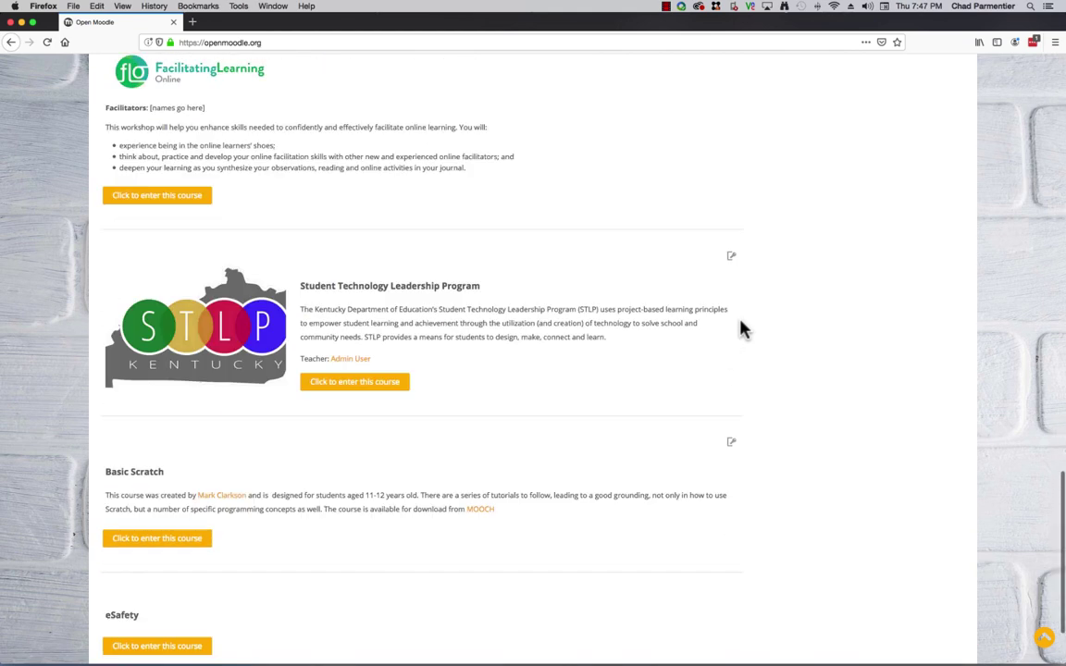
{"action": "scroll", "coordinate": [745, 330], "scroll_direction": "up", "scroll_amount": 20}
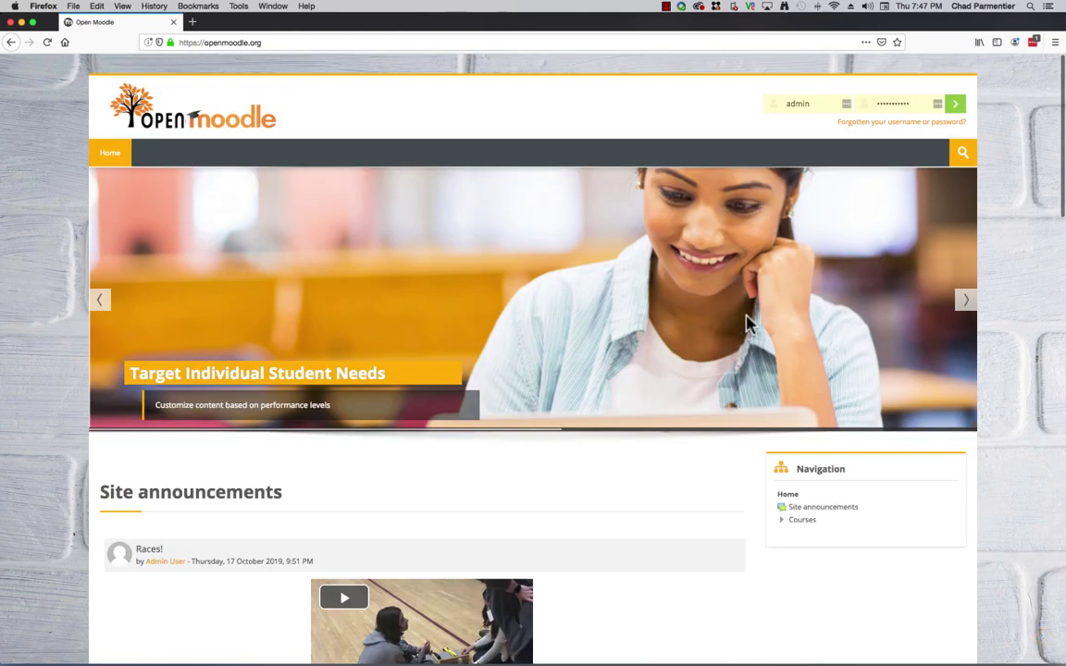
Step: Sign in, then scroll through the dashboard's Calendar, Timeline and Upcoming events blocks and back to the top
{"action": "left_click", "coordinate": [957, 109]}
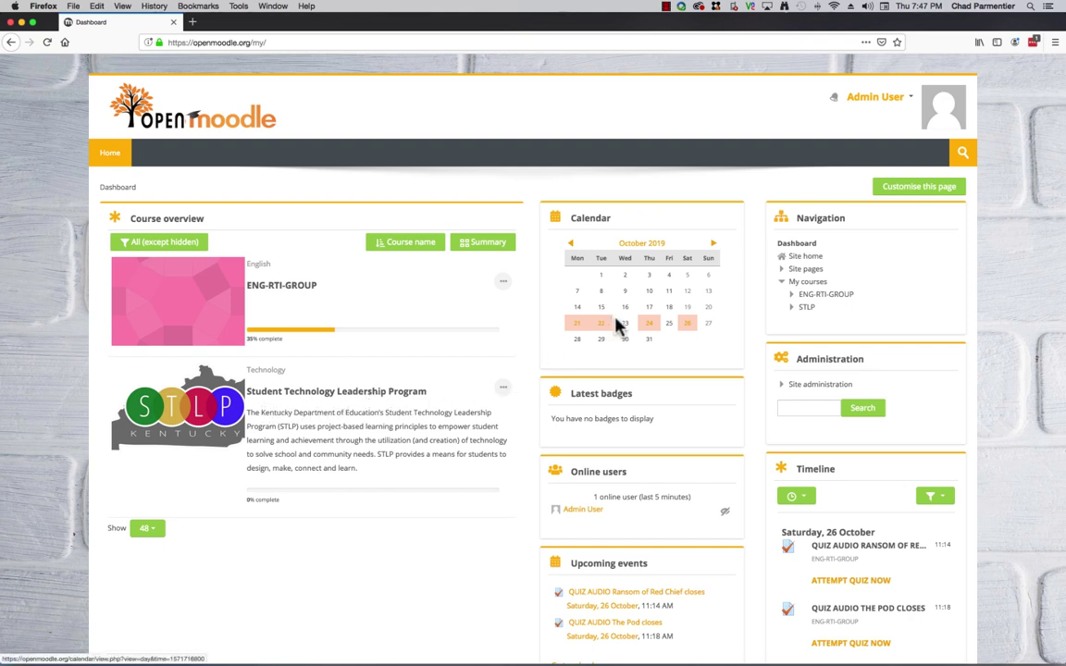
{"action": "scroll", "coordinate": [707, 371], "scroll_direction": "down", "scroll_amount": 2}
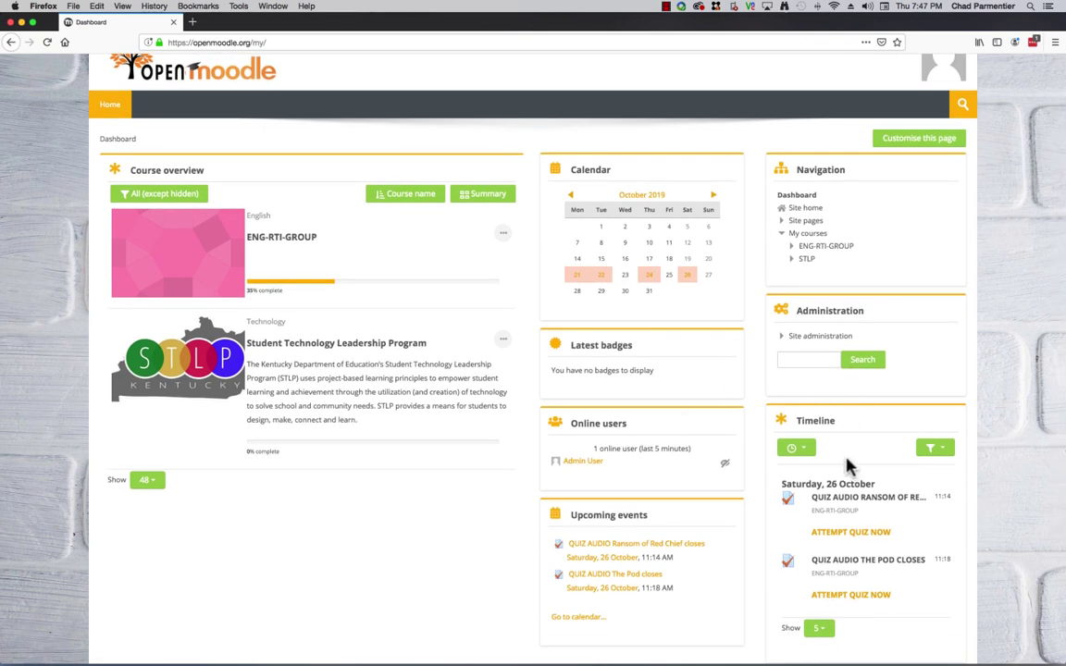
{"action": "scroll", "coordinate": [844, 467], "scroll_direction": "down", "scroll_amount": 5}
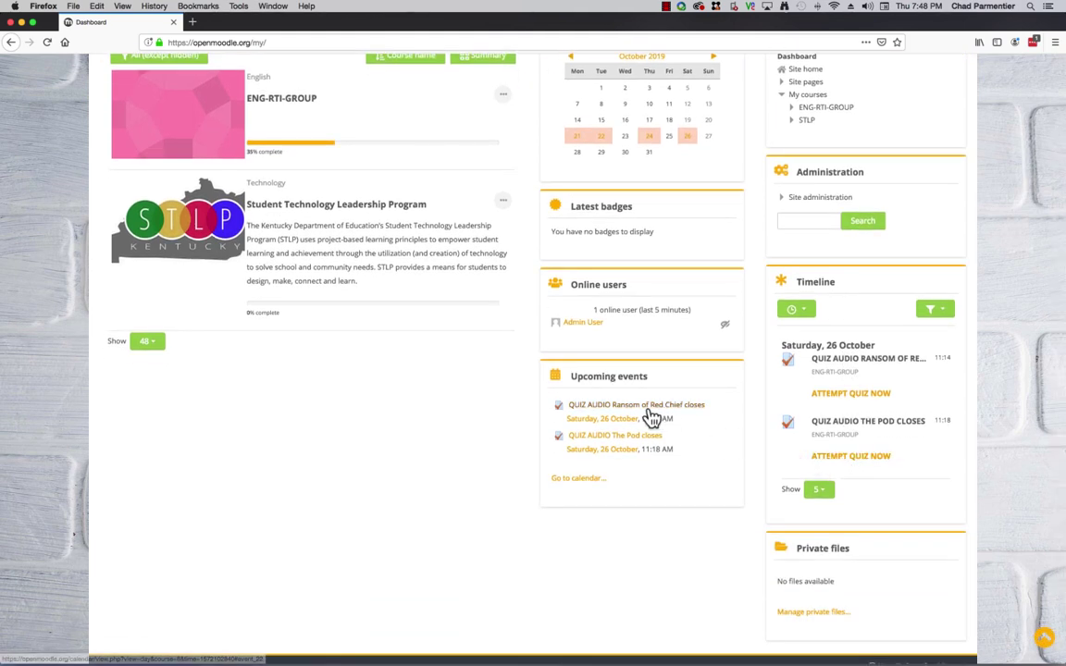
{"action": "scroll", "coordinate": [653, 418], "scroll_direction": "up", "scroll_amount": 5}
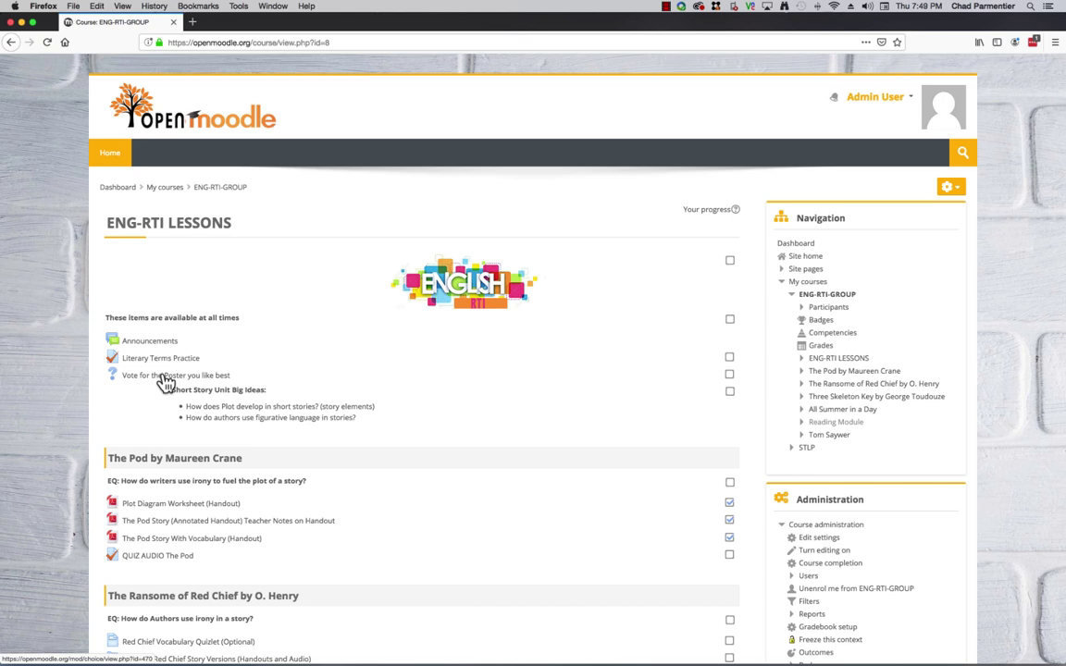
{"action": "left_click", "coordinate": [164, 377]}
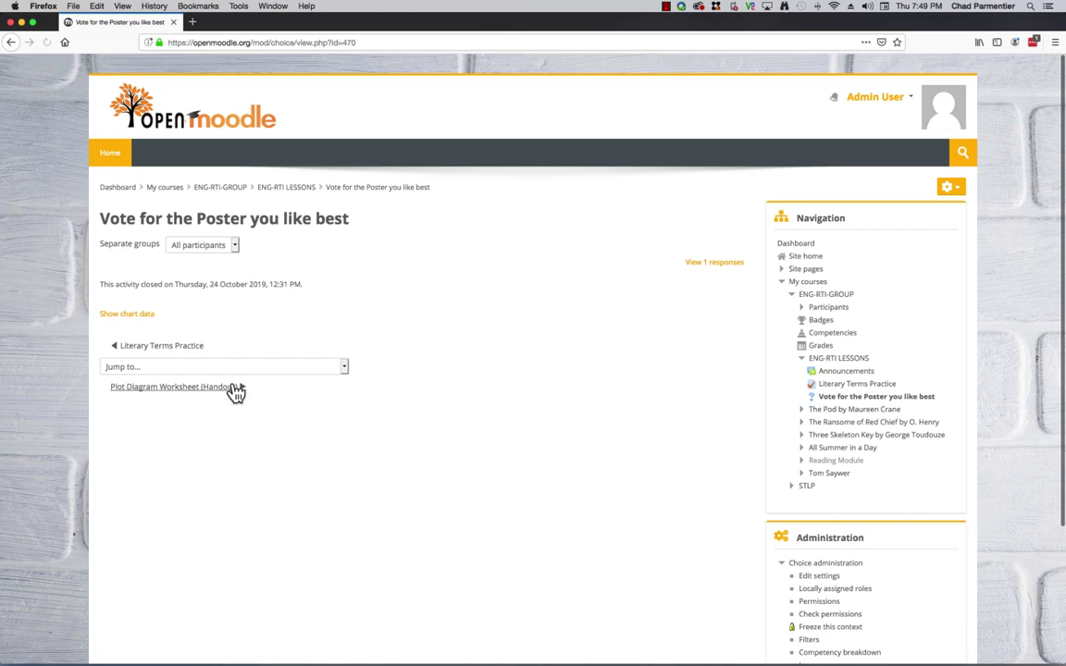
{"action": "scroll", "coordinate": [297, 413], "scroll_direction": "down", "scroll_amount": 3}
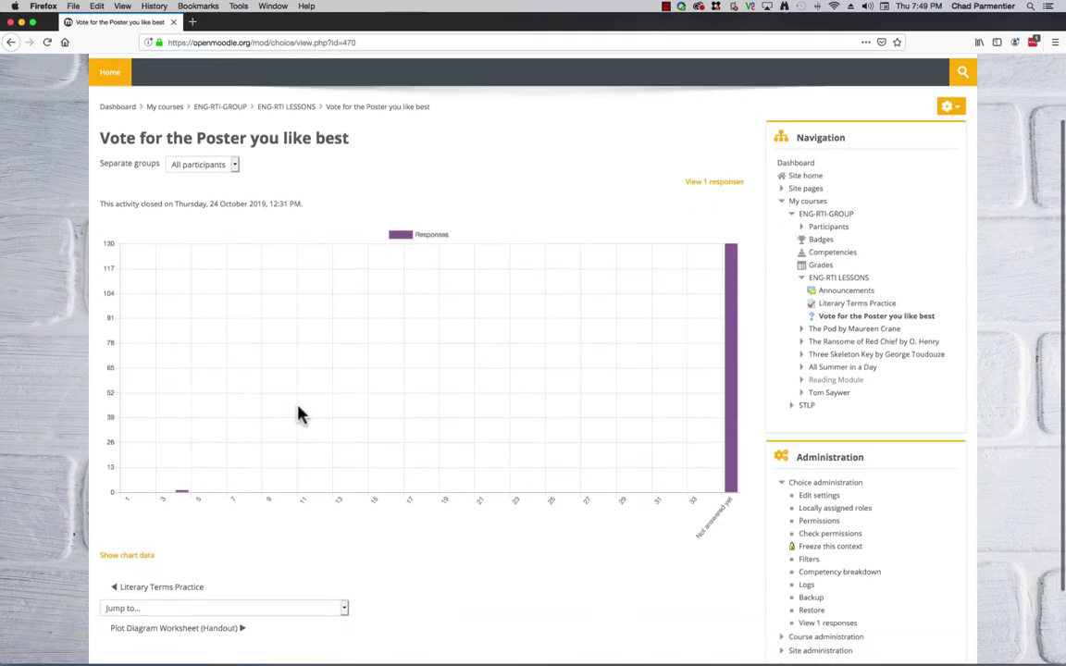
{"action": "scroll", "coordinate": [392, 445], "scroll_direction": "down", "scroll_amount": 1}
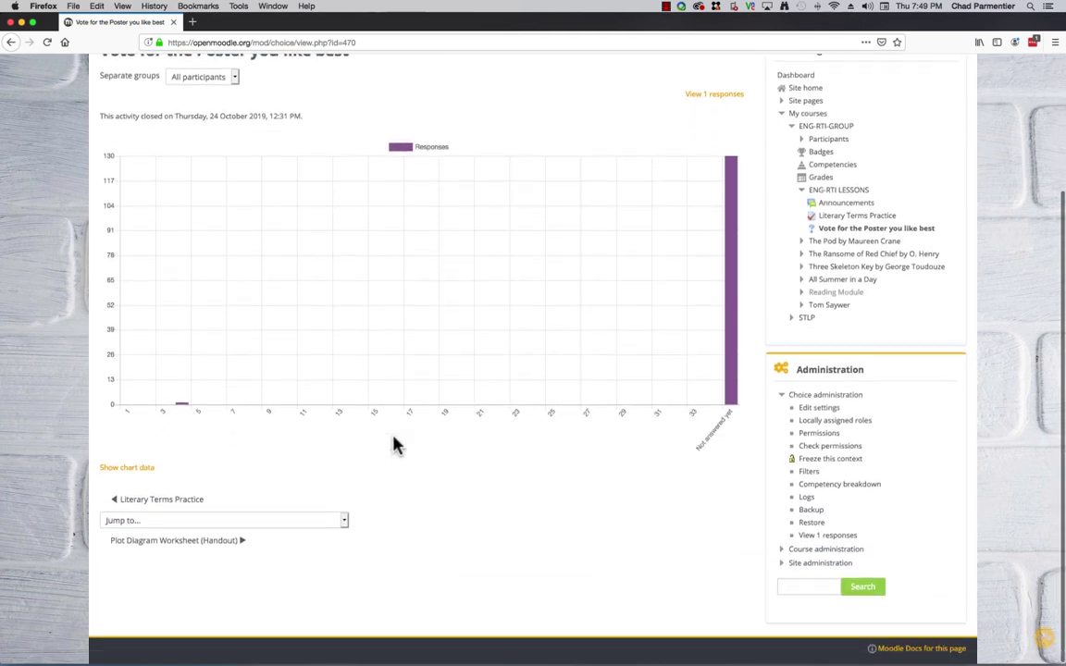
{"action": "scroll", "coordinate": [392, 445], "scroll_direction": "up", "scroll_amount": 4}
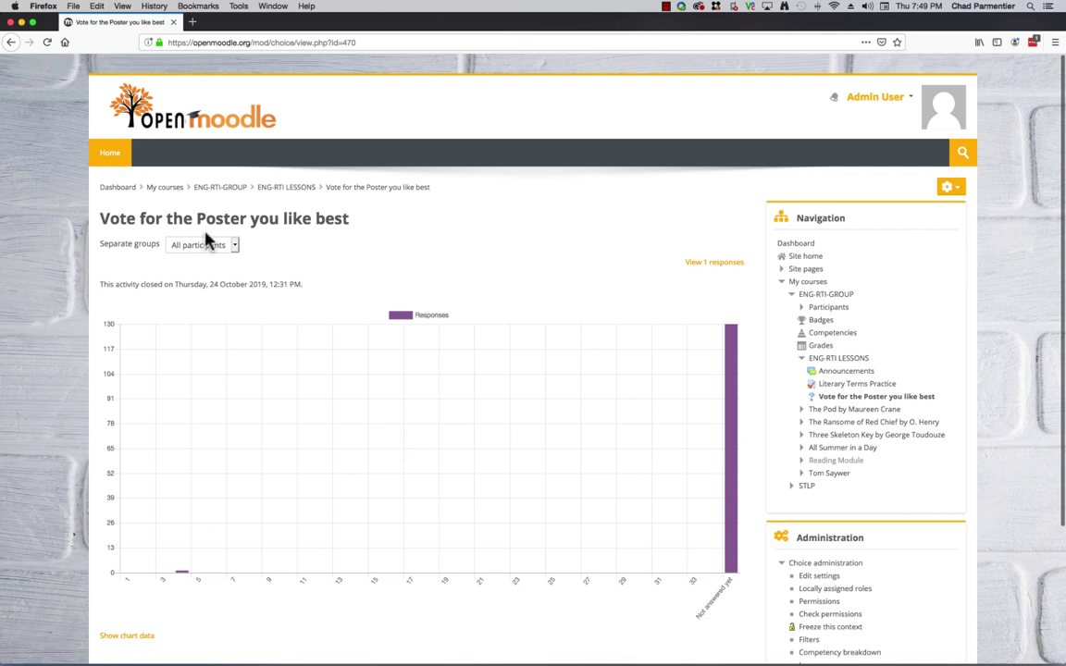
{"action": "left_click", "coordinate": [11, 43]}
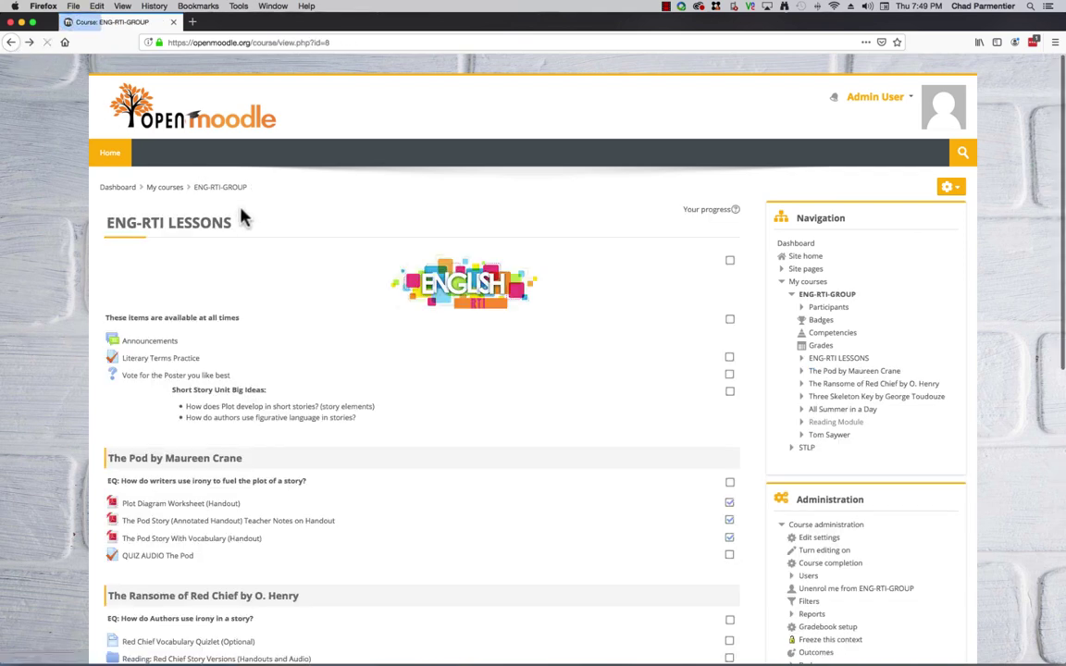
{"action": "scroll", "coordinate": [433, 404], "scroll_direction": "down", "scroll_amount": 5}
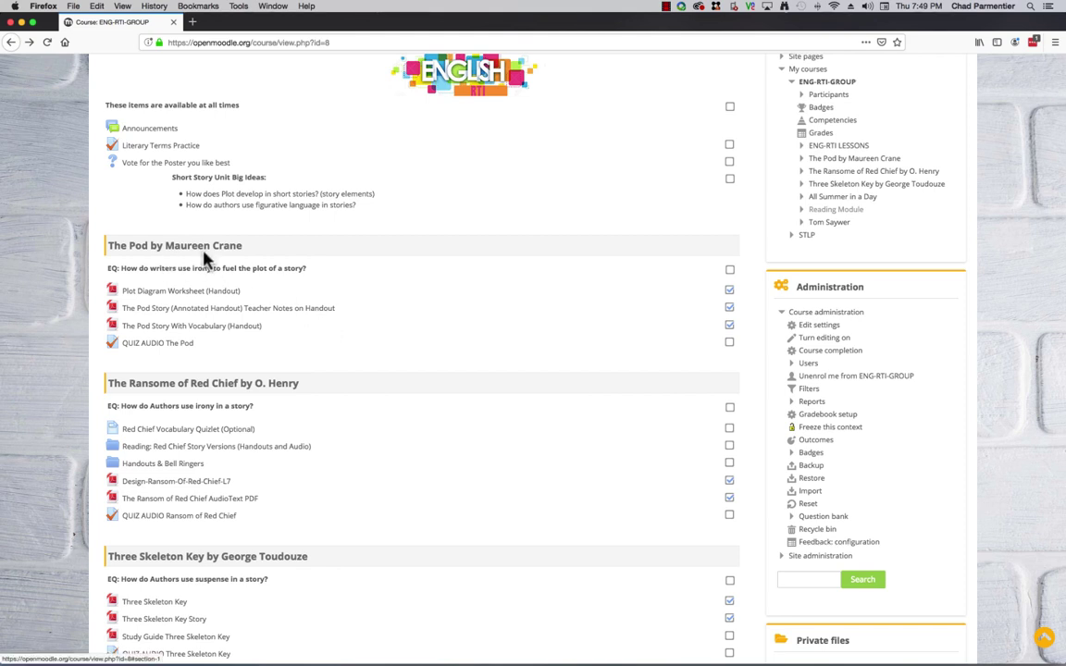
{"action": "left_click", "coordinate": [189, 296]}
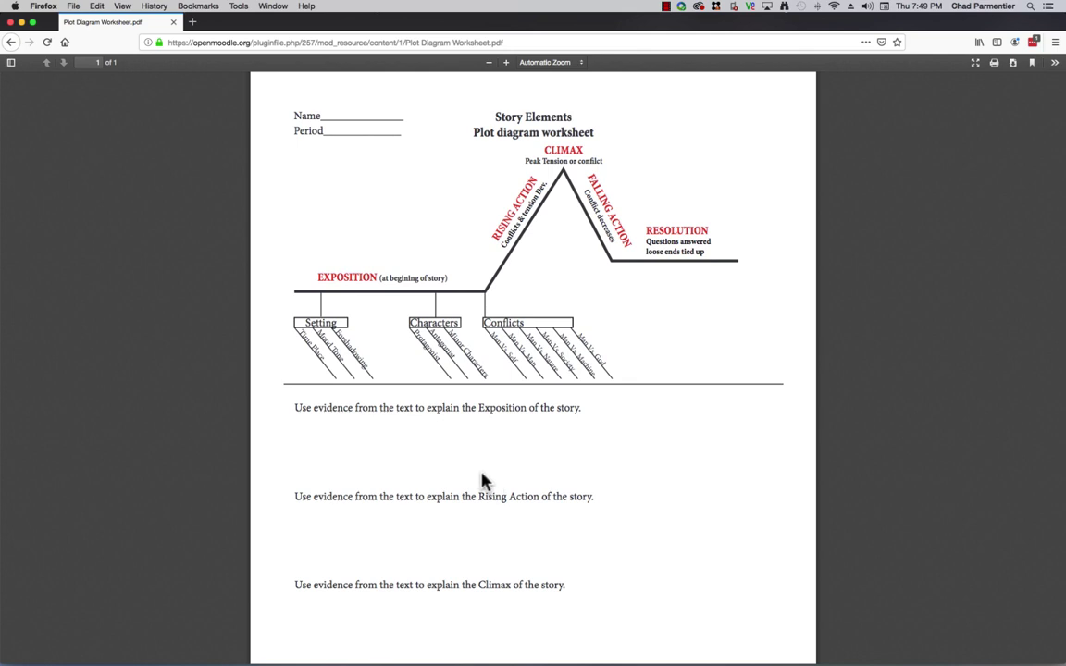
{"action": "left_click", "coordinate": [10, 42]}
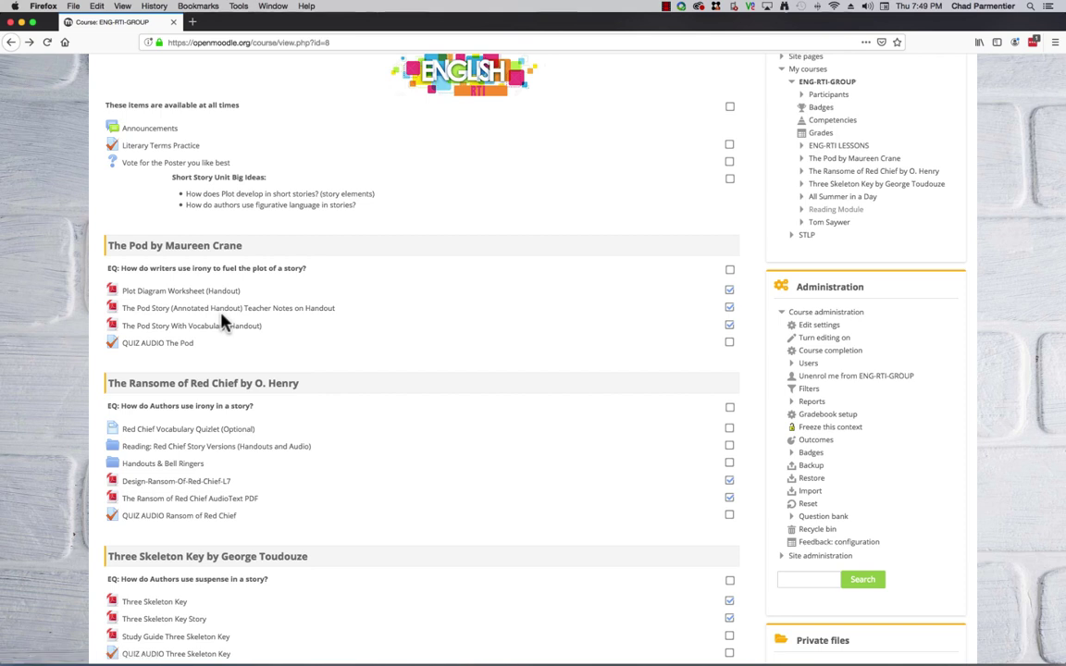
Step: Resume the QUIZ AUDIO The Pod attempt and play Question 1's audio partway before pausing
{"action": "left_click", "coordinate": [157, 350]}
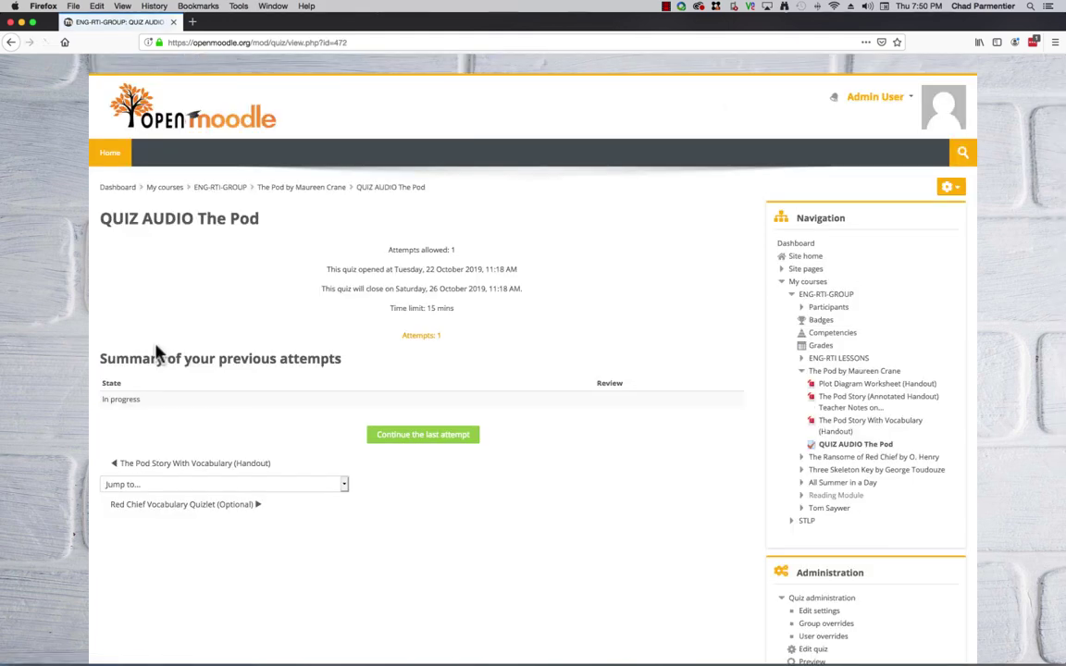
{"action": "left_click", "coordinate": [433, 441]}
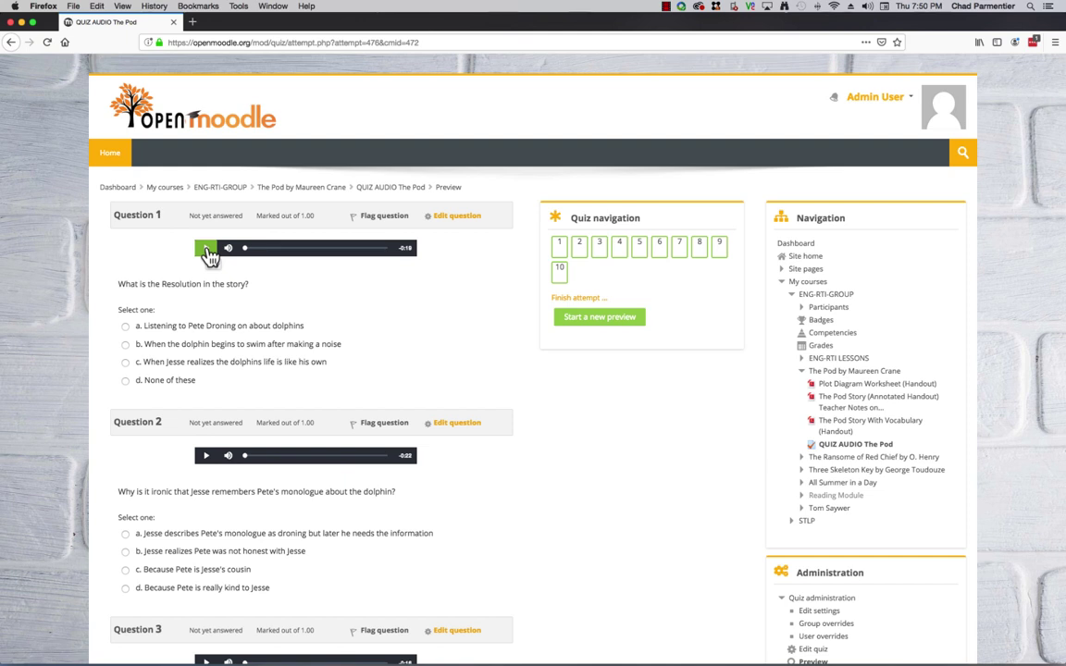
{"action": "left_click", "coordinate": [206, 250]}
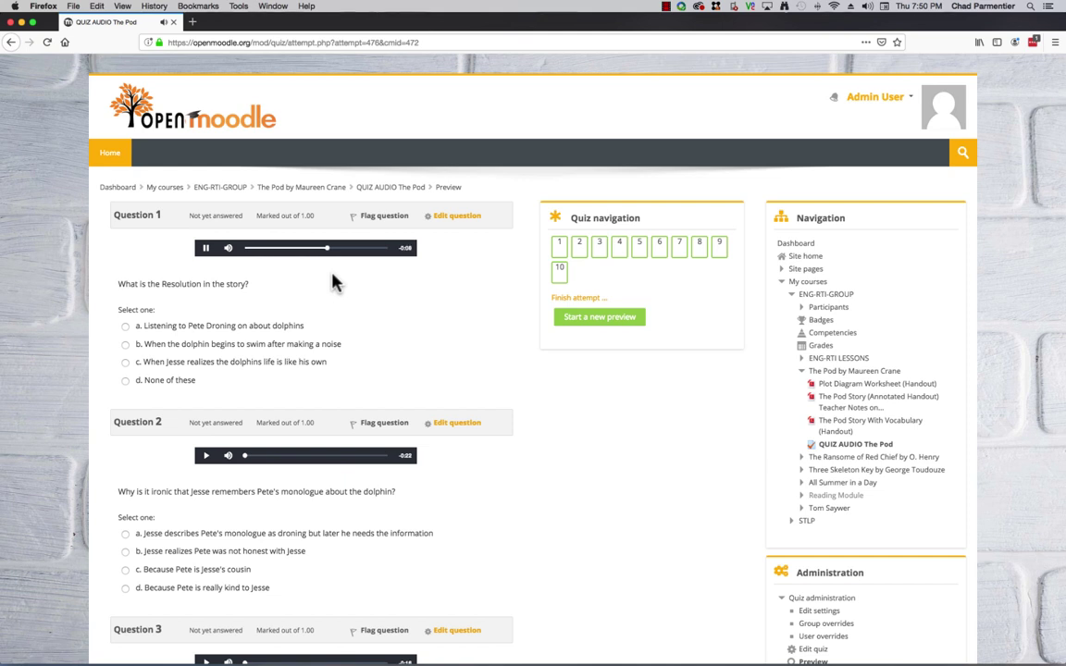
{"action": "left_click", "coordinate": [205, 248]}
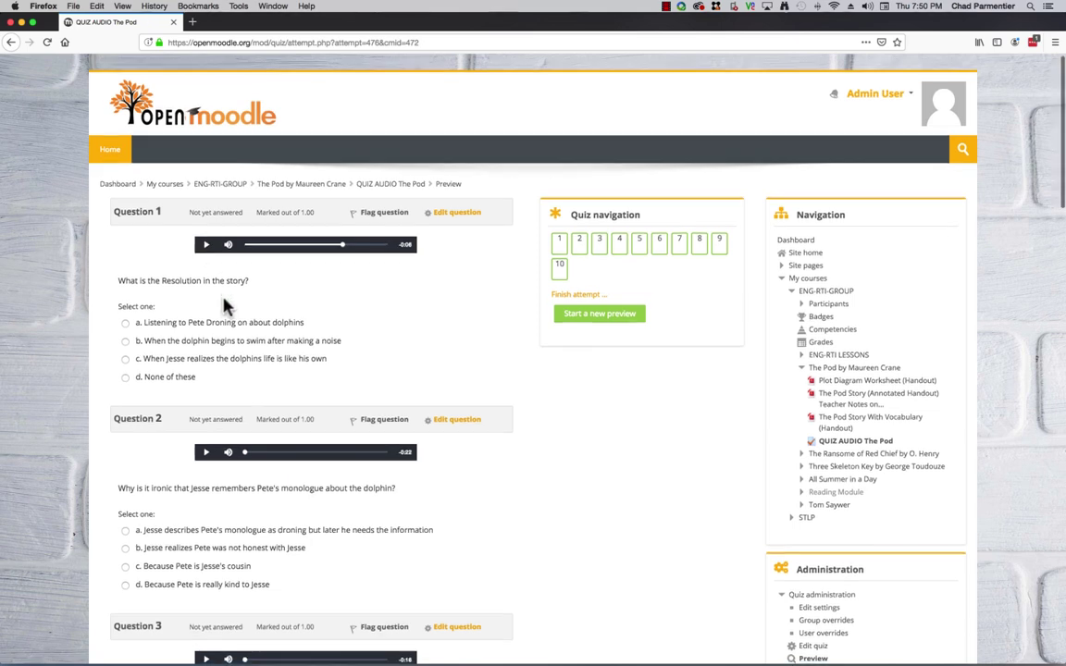
{"action": "scroll", "coordinate": [224, 298], "scroll_direction": "down", "scroll_amount": 3}
{"action": "scroll", "coordinate": [223, 298], "scroll_direction": "down", "scroll_amount": 5}
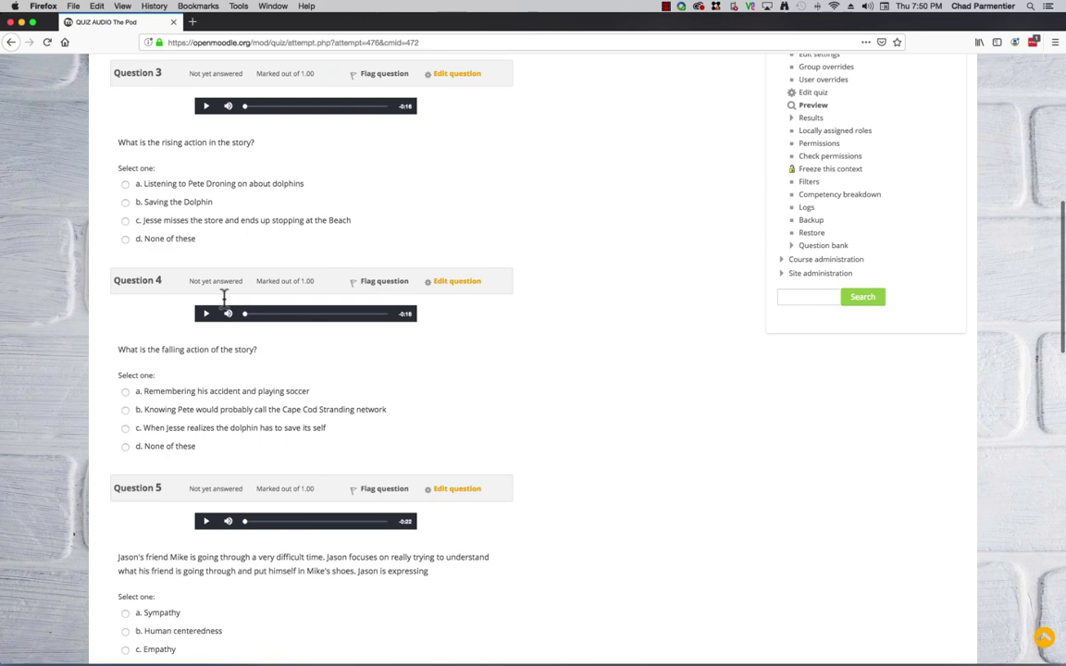
{"action": "scroll", "coordinate": [226, 307], "scroll_direction": "up", "scroll_amount": 2}
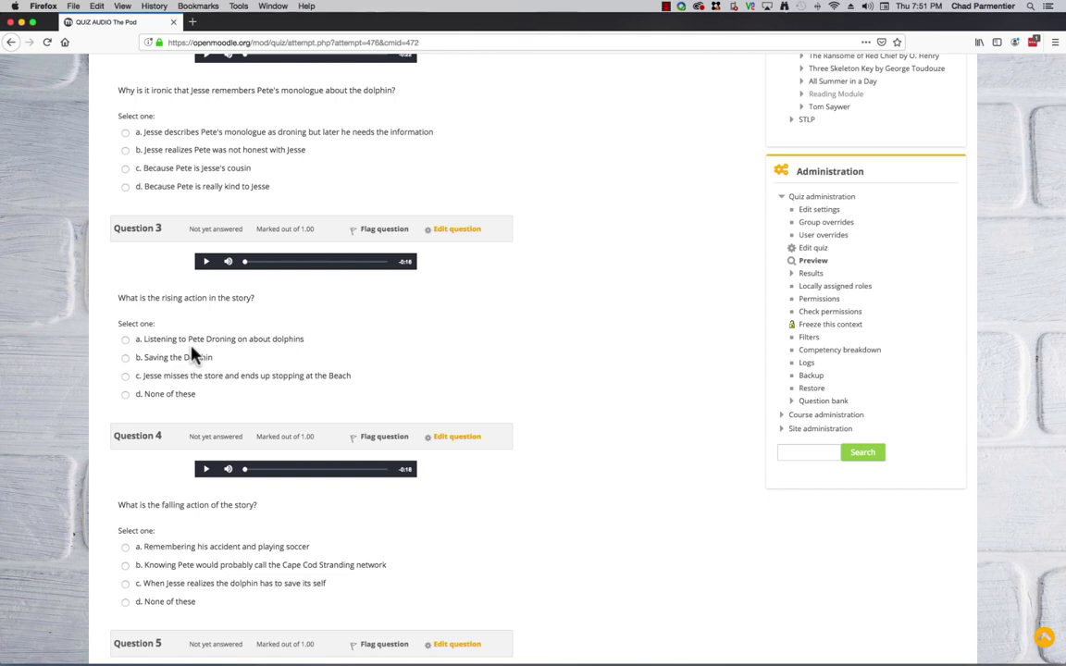
{"action": "scroll", "coordinate": [193, 354], "scroll_direction": "down", "scroll_amount": 2}
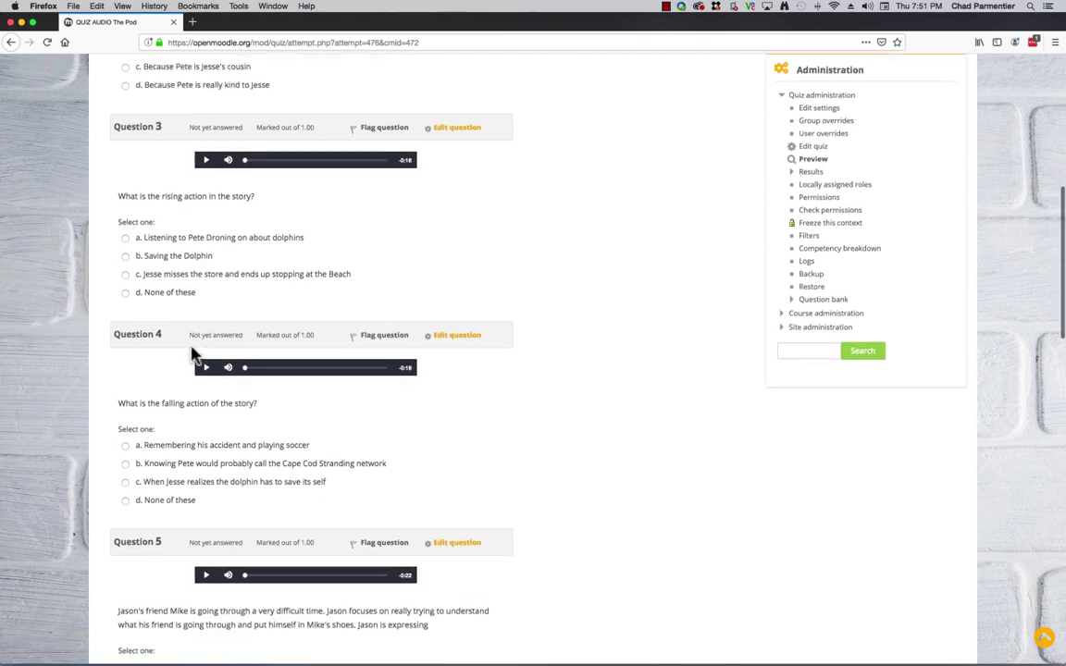
{"action": "scroll", "coordinate": [193, 355], "scroll_direction": "down", "scroll_amount": 15}
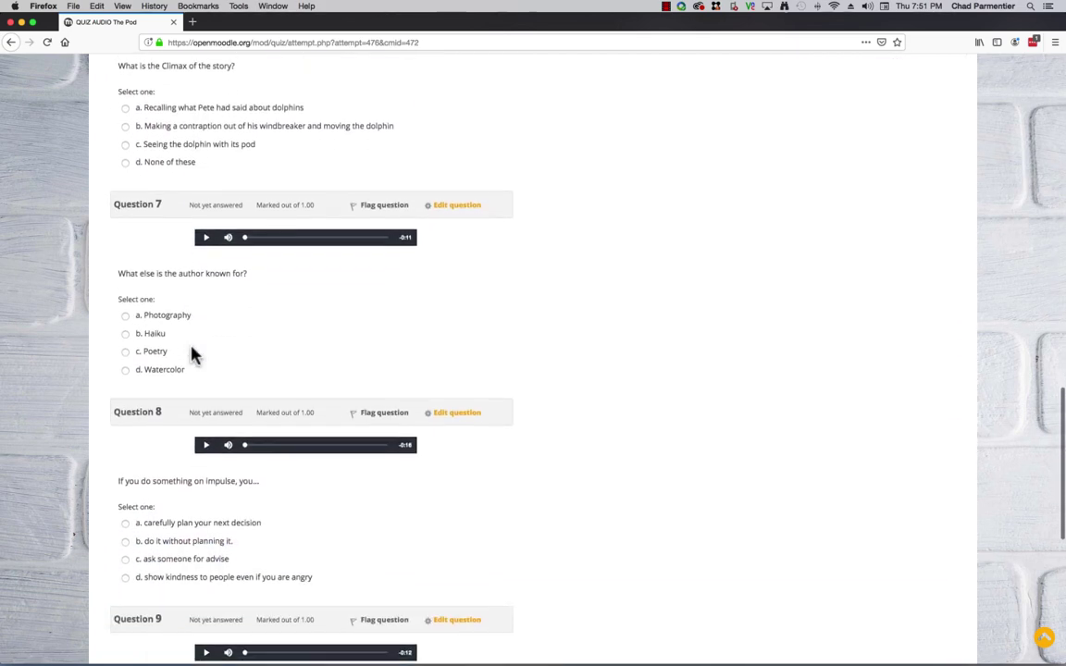
{"action": "scroll", "coordinate": [193, 354], "scroll_direction": "down", "scroll_amount": 5}
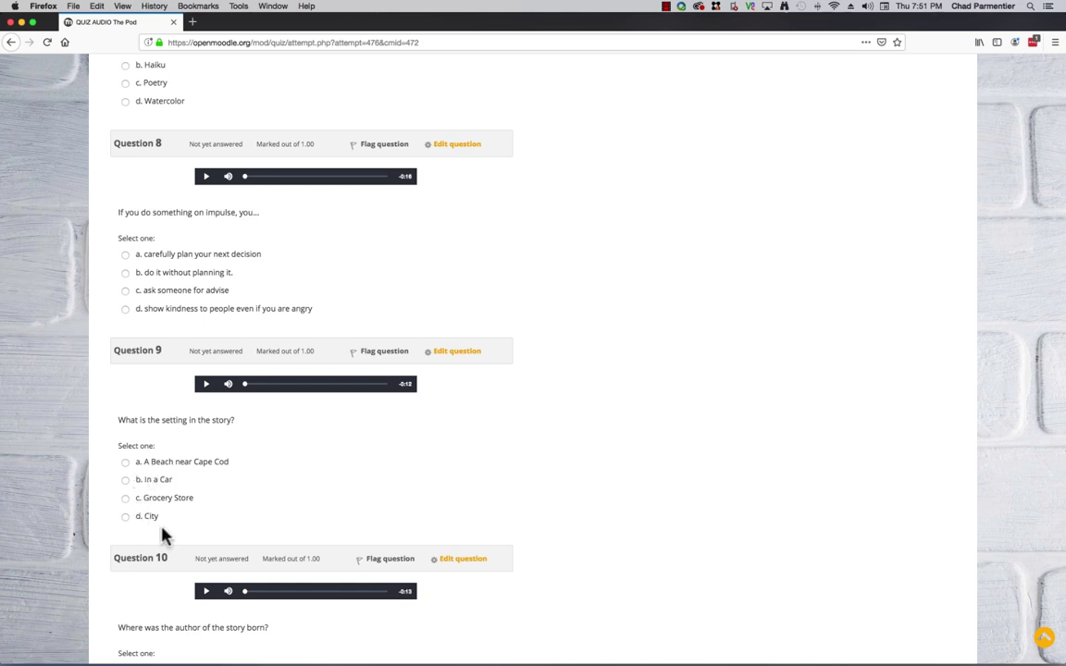
{"action": "scroll", "coordinate": [203, 497], "scroll_direction": "down", "scroll_amount": 3}
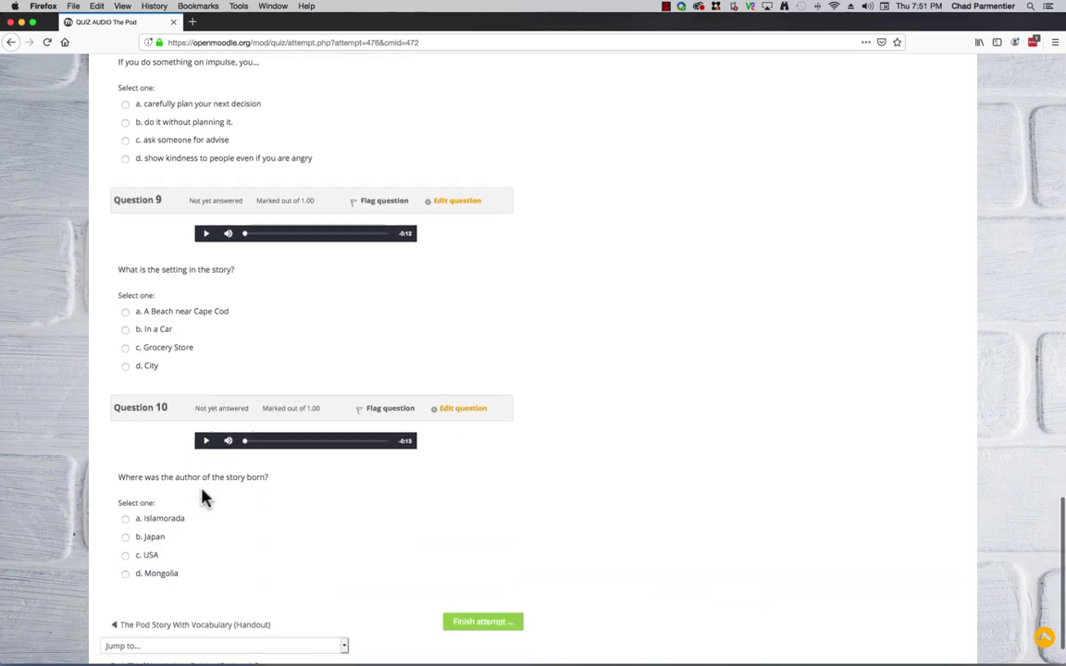
{"action": "scroll", "coordinate": [203, 498], "scroll_direction": "up", "scroll_amount": 10}
{"action": "scroll", "coordinate": [204, 498], "scroll_direction": "up", "scroll_amount": 10}
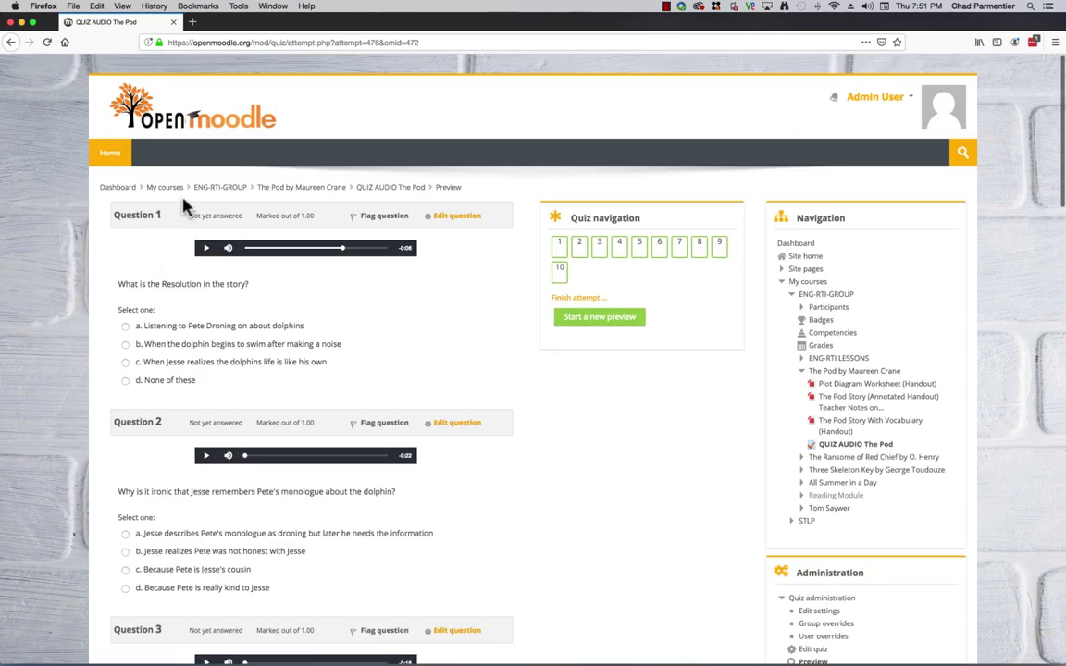
Step: From the ENG-RTI-GROUP course page, open 'Red Chief Vocabulary Quizlet (Optional)' under The Ransom of Red Chief
{"action": "left_click", "coordinate": [232, 193]}
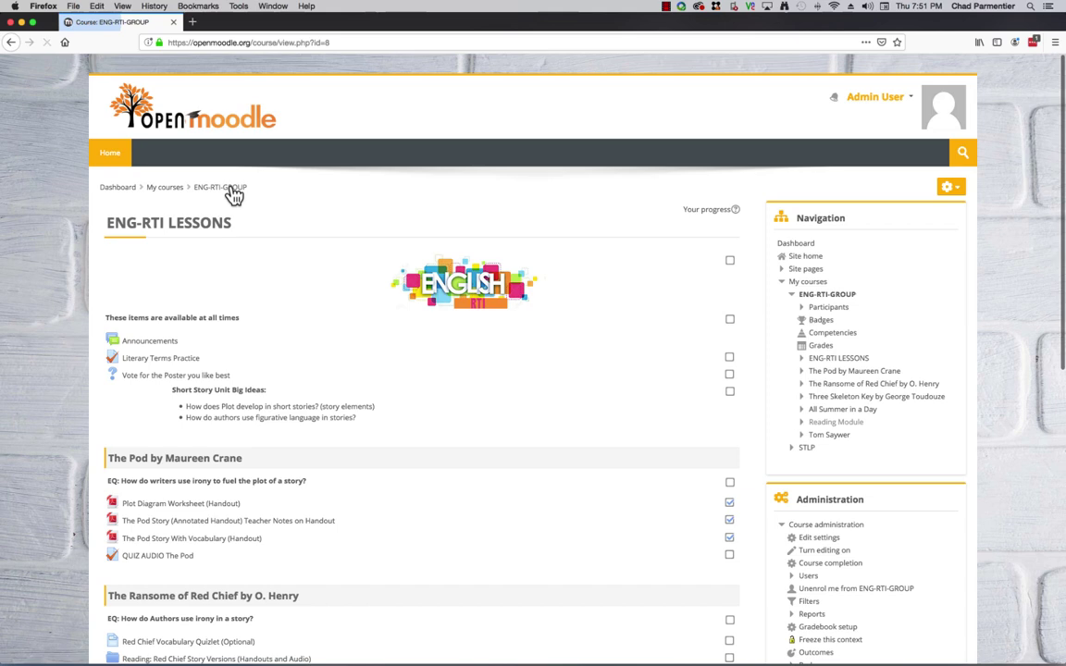
{"action": "scroll", "coordinate": [368, 395], "scroll_direction": "down", "scroll_amount": 5}
{"action": "scroll", "coordinate": [368, 400], "scroll_direction": "down", "scroll_amount": 2}
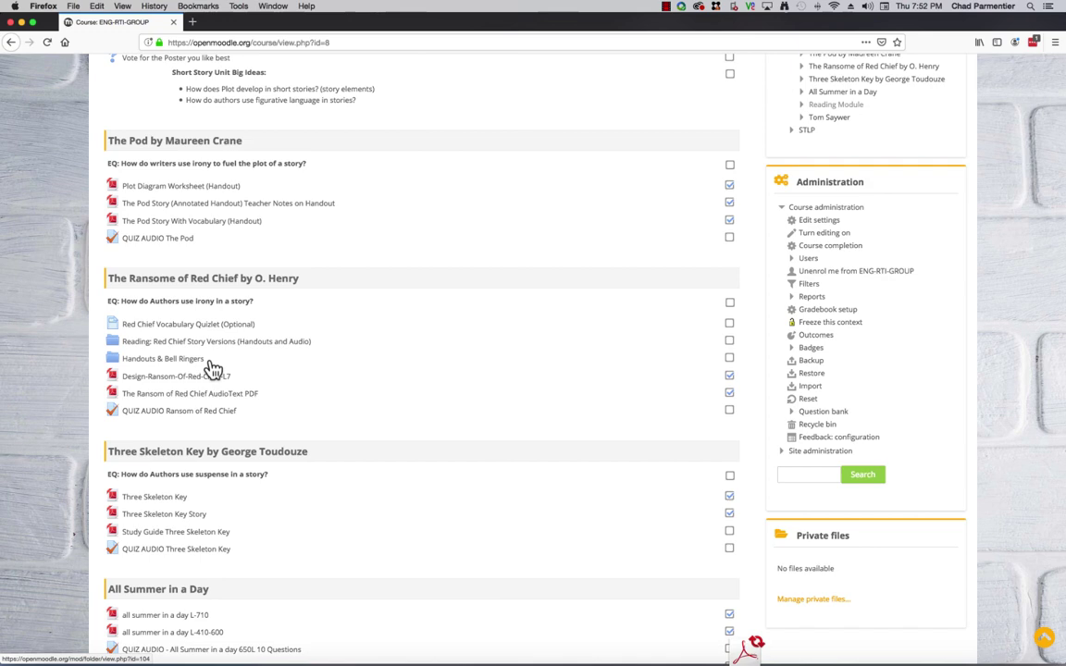
{"action": "left_click", "coordinate": [189, 327]}
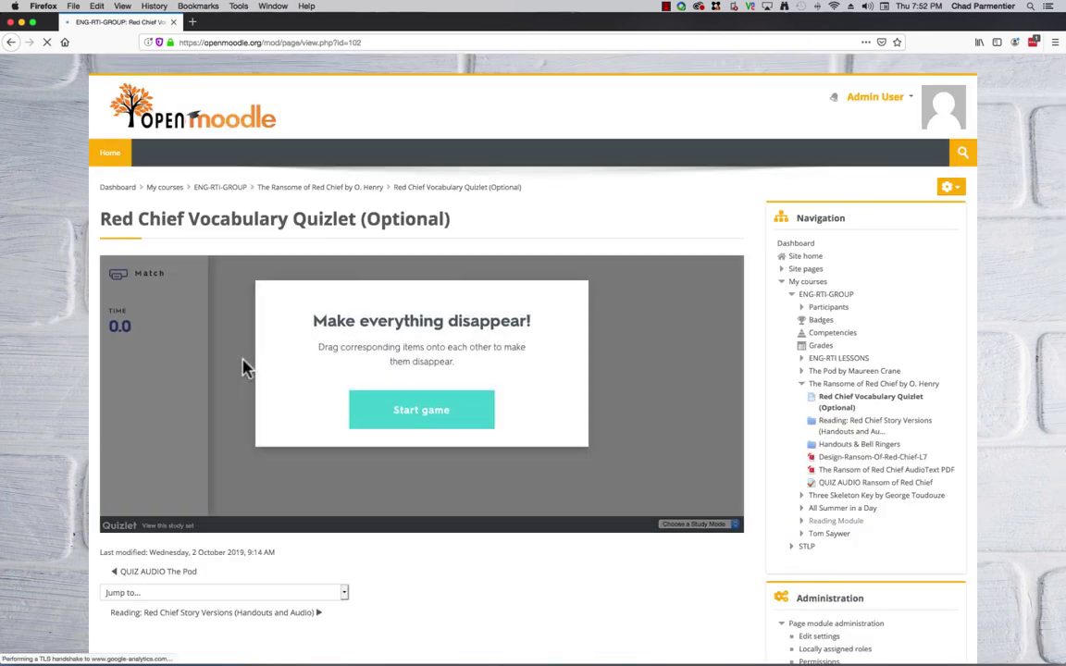
Step: Start the Quizlet, switch its study mode to Flashcards, and advance to the next card
{"action": "left_click", "coordinate": [414, 416]}
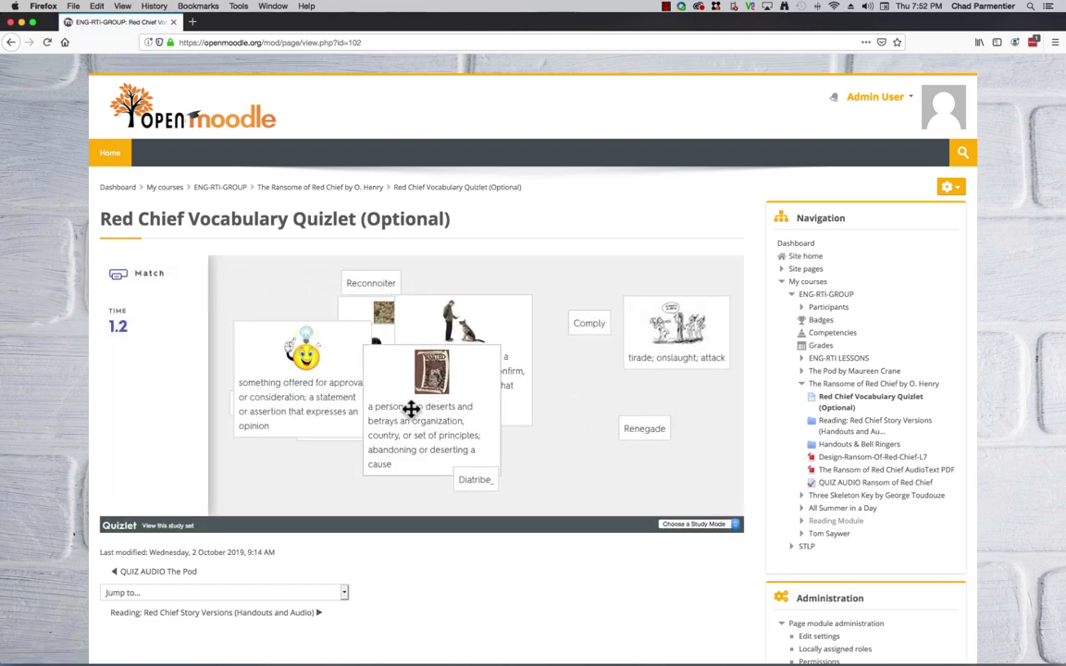
{"action": "left_click", "coordinate": [701, 526]}
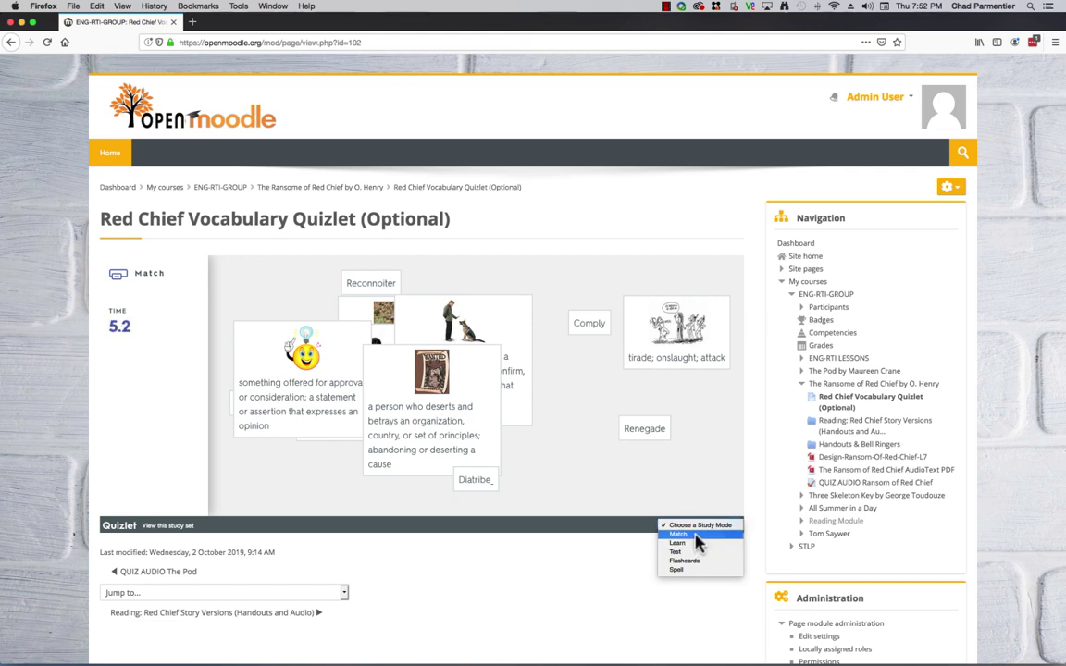
{"action": "left_click", "coordinate": [696, 562]}
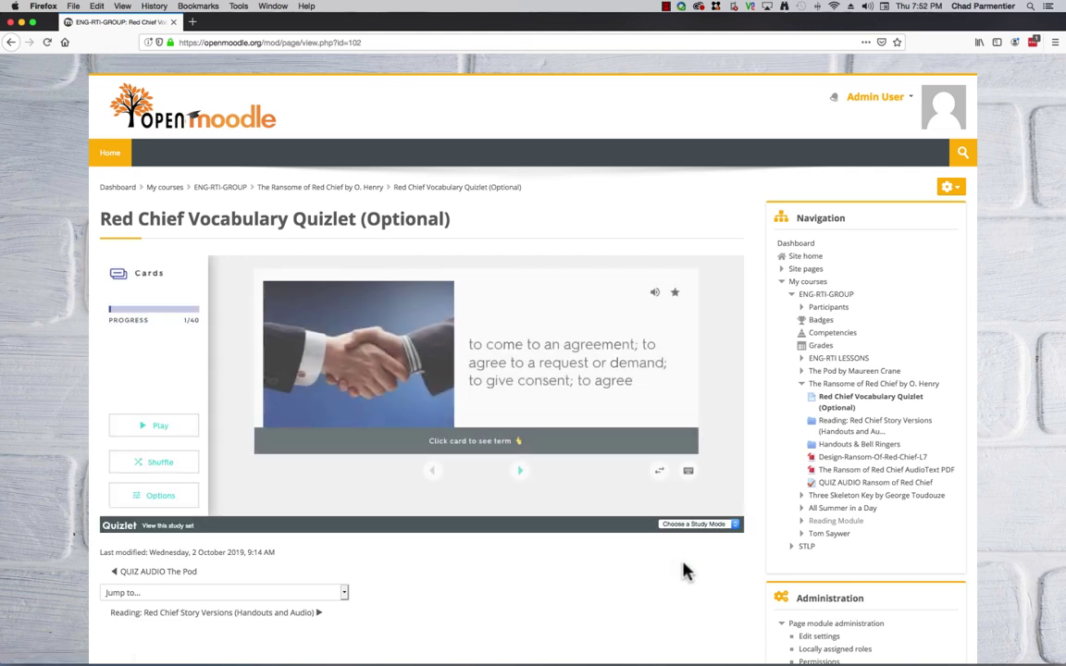
{"action": "left_click", "coordinate": [521, 472]}
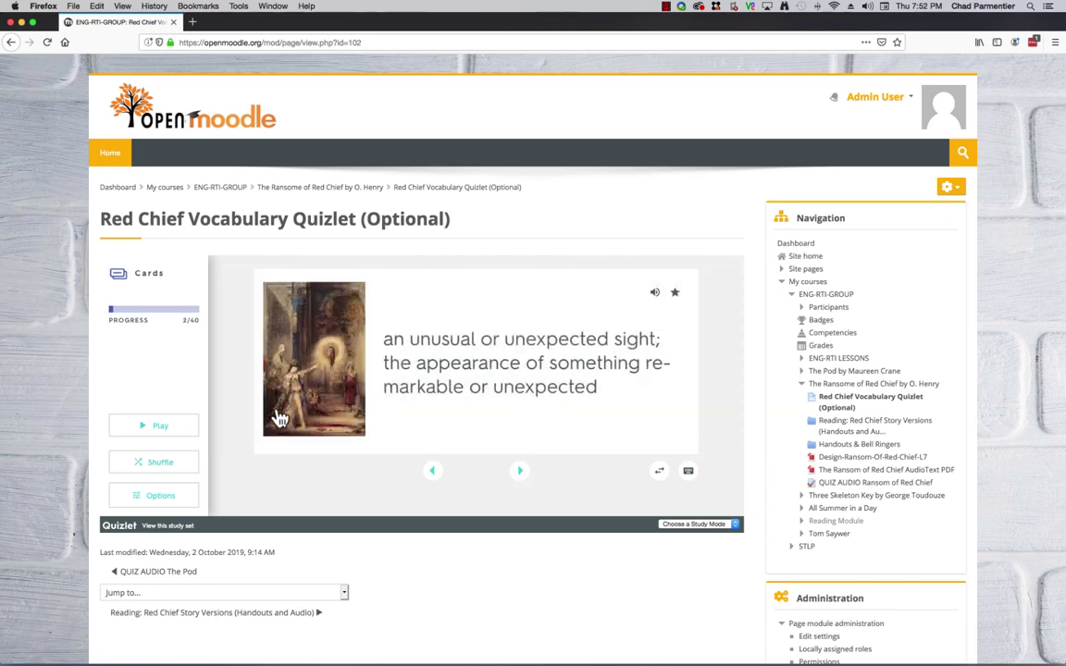
Step: Set the flashcards to answer with Definition and flip the Apparition card
{"action": "left_click", "coordinate": [169, 498]}
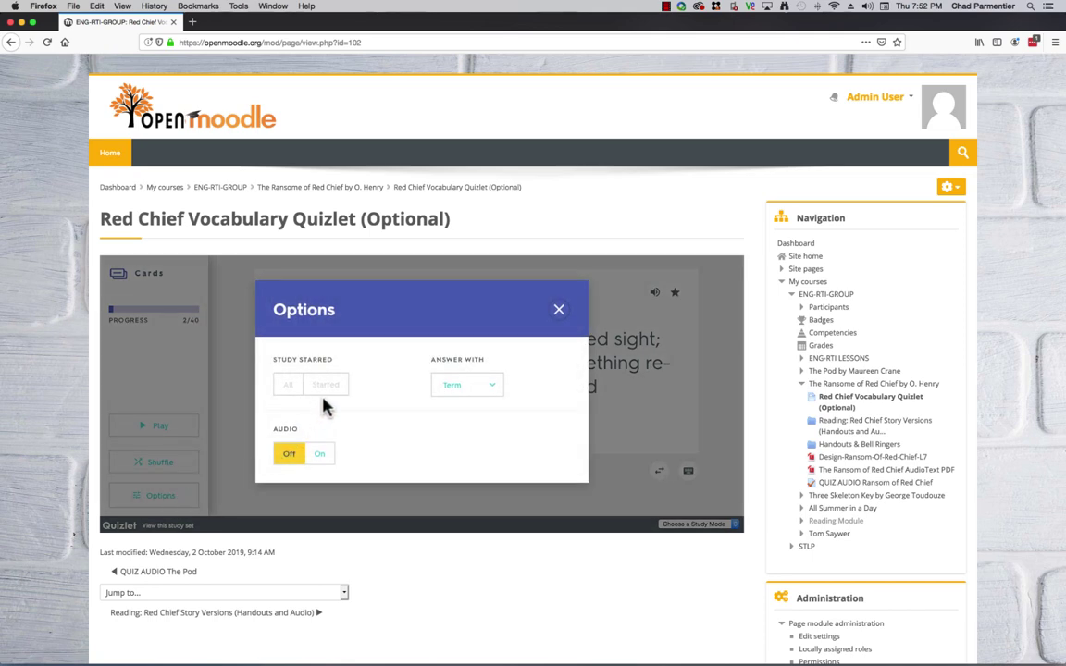
{"action": "left_click", "coordinate": [474, 387]}
{"action": "left_click", "coordinate": [472, 393]}
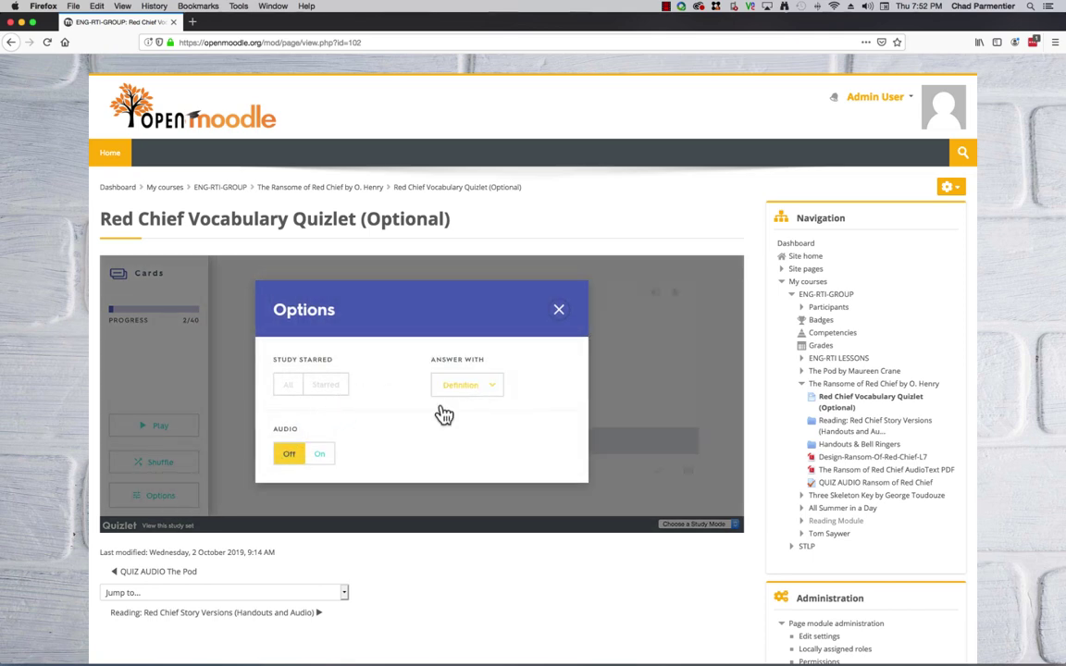
{"action": "left_click", "coordinate": [560, 311]}
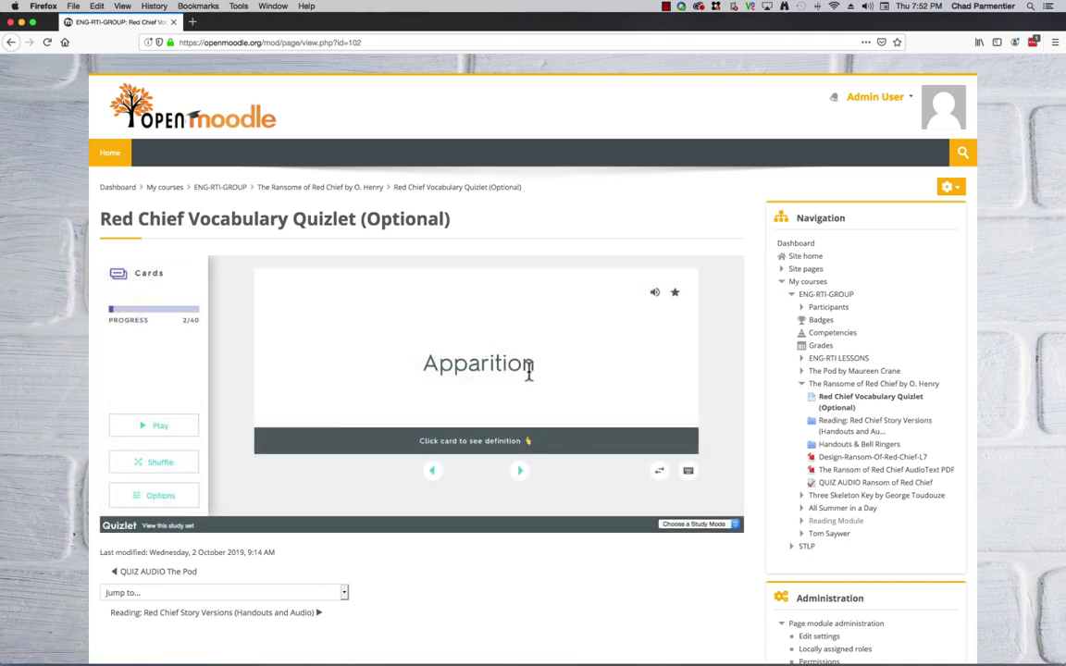
{"action": "left_click", "coordinate": [584, 399]}
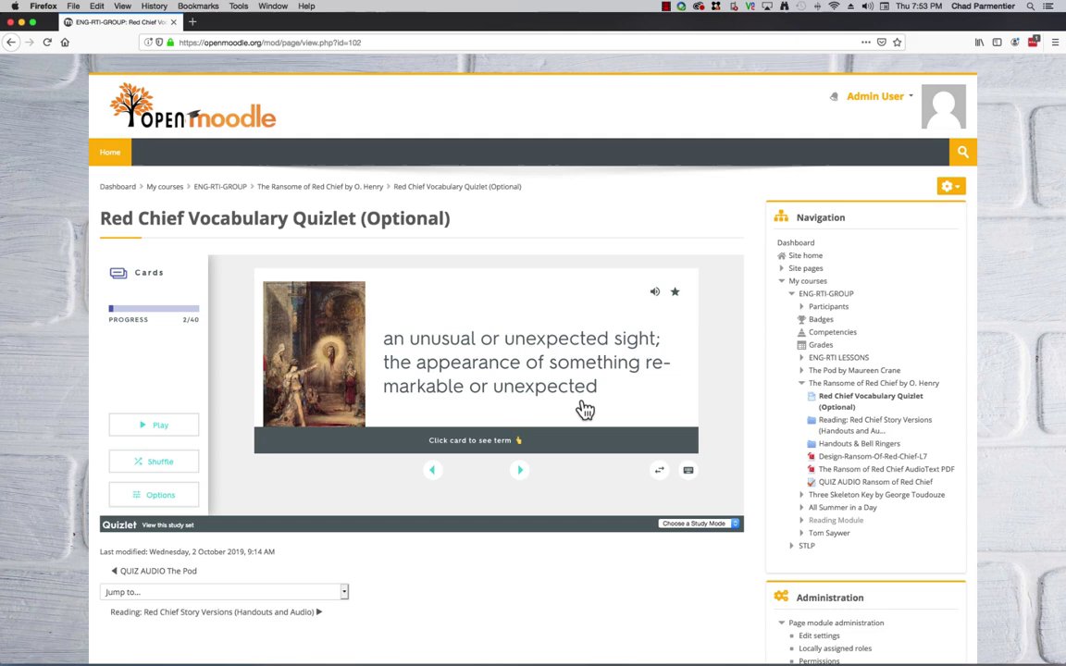
Step: Return to the ENG-RTI-GROUP course page and open the Design-Ransom-Of-Red-Chief-L7 PDF
{"action": "left_click", "coordinate": [220, 190]}
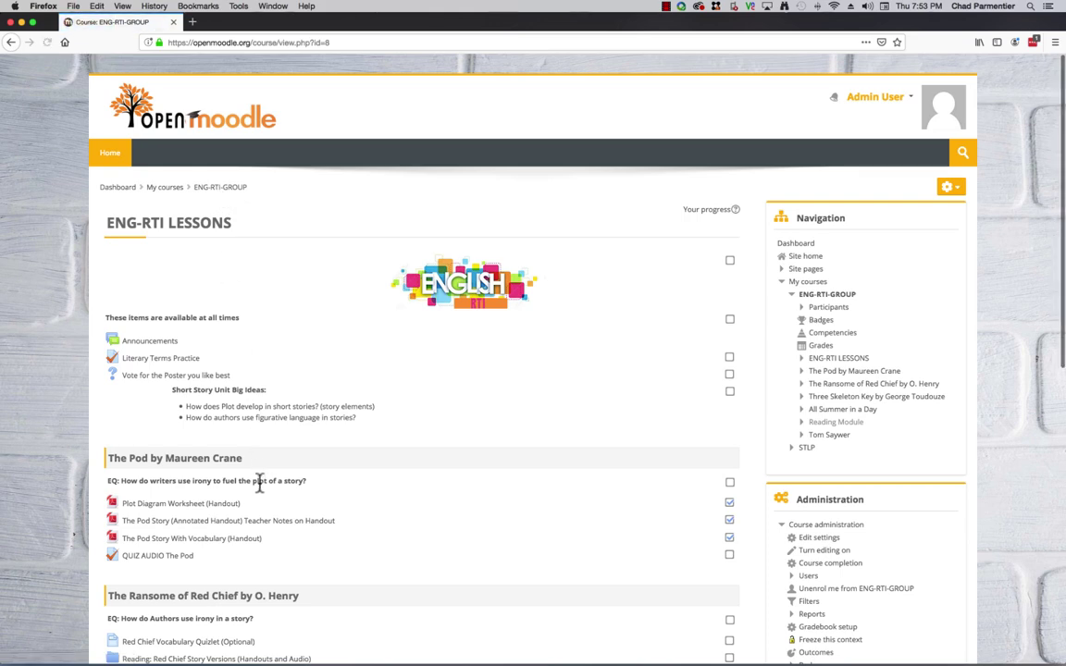
{"action": "scroll", "coordinate": [260, 484], "scroll_direction": "down", "scroll_amount": 5}
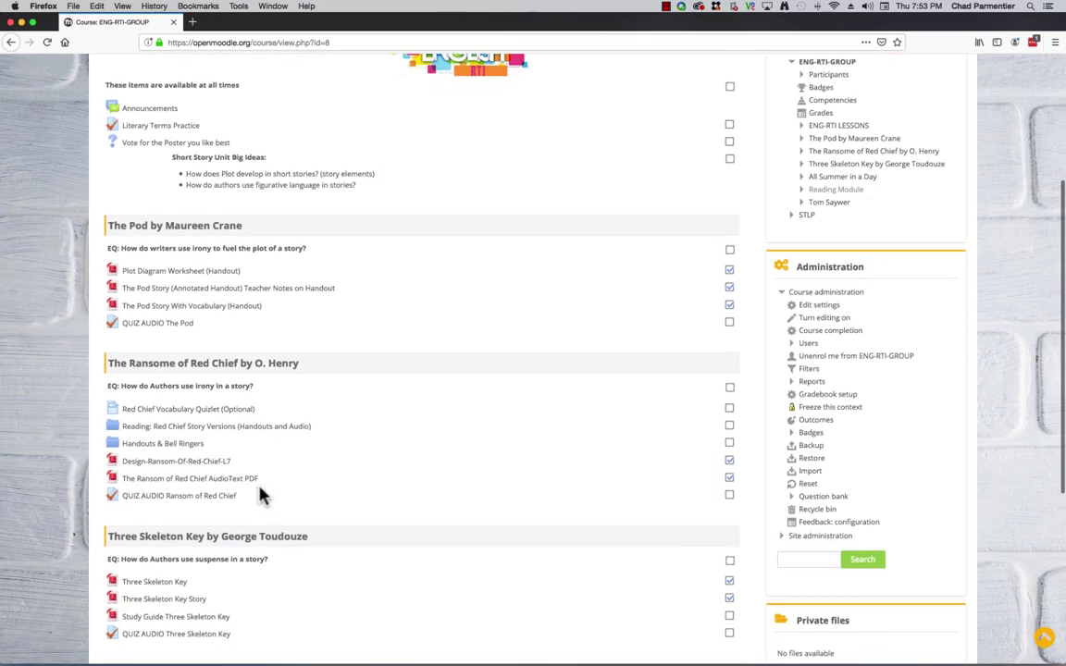
{"action": "left_click", "coordinate": [185, 468]}
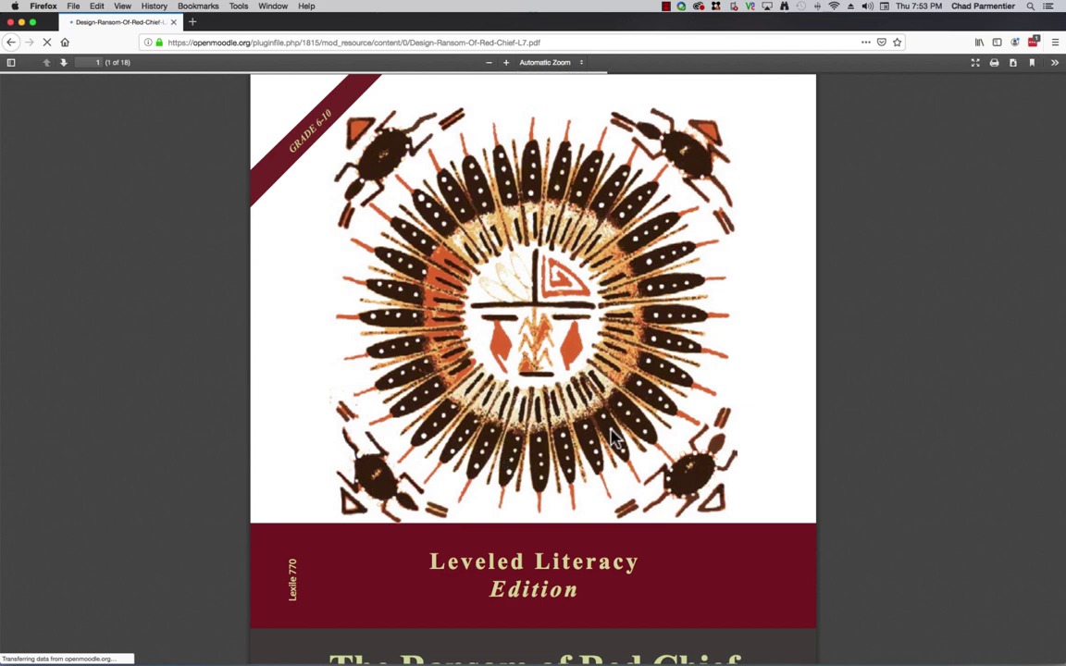
Step: Scroll through the PDF to the Time Period: Life in 1910 timeline page
{"action": "scroll", "coordinate": [612, 439], "scroll_direction": "down", "scroll_amount": 8}
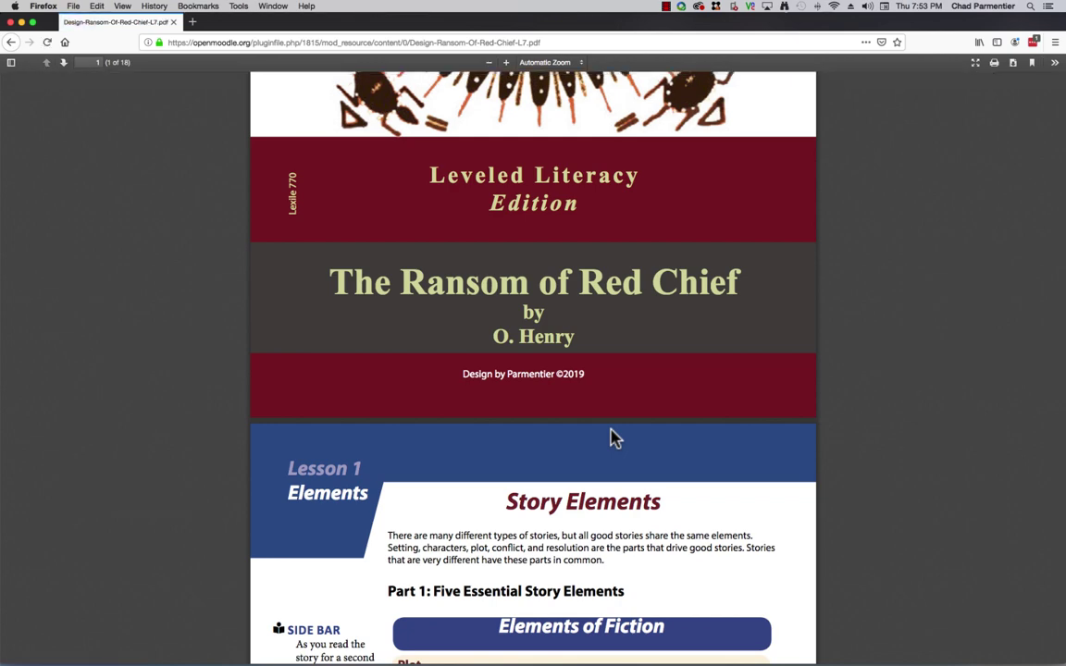
{"action": "scroll", "coordinate": [612, 439], "scroll_direction": "down", "scroll_amount": 9}
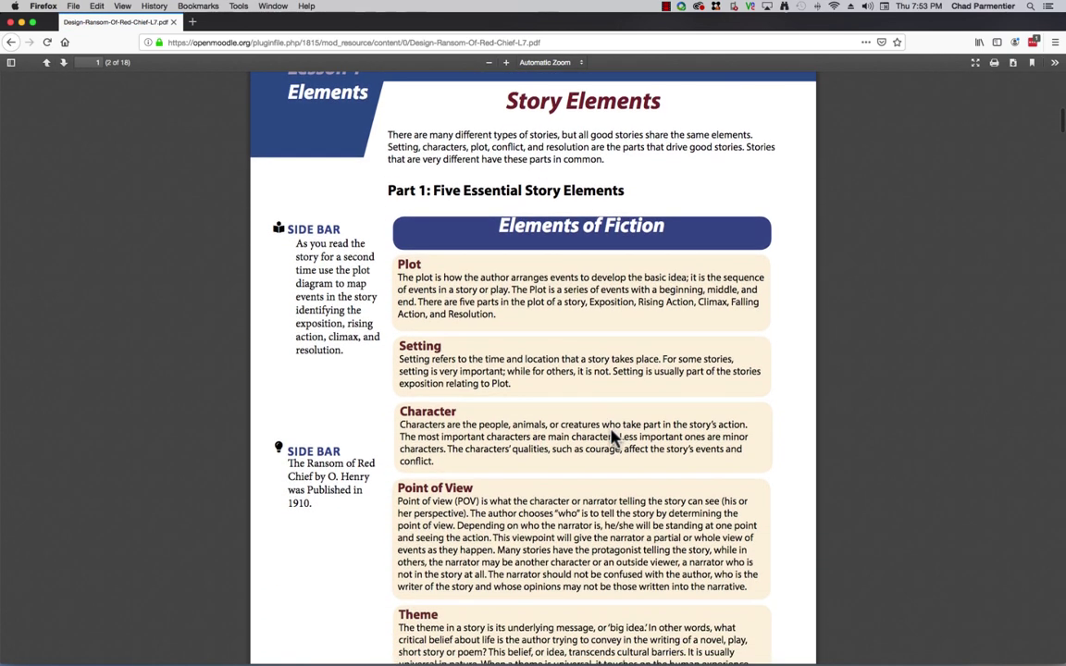
{"action": "scroll", "coordinate": [613, 435], "scroll_direction": "down", "scroll_amount": 12}
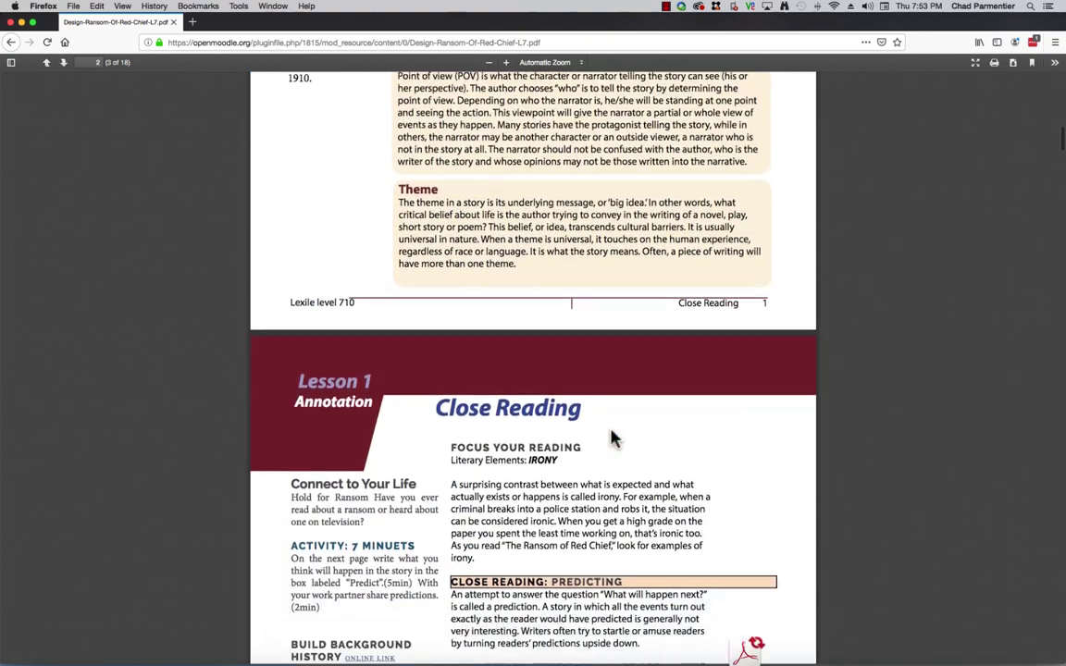
{"action": "scroll", "coordinate": [613, 439], "scroll_direction": "down", "scroll_amount": 5}
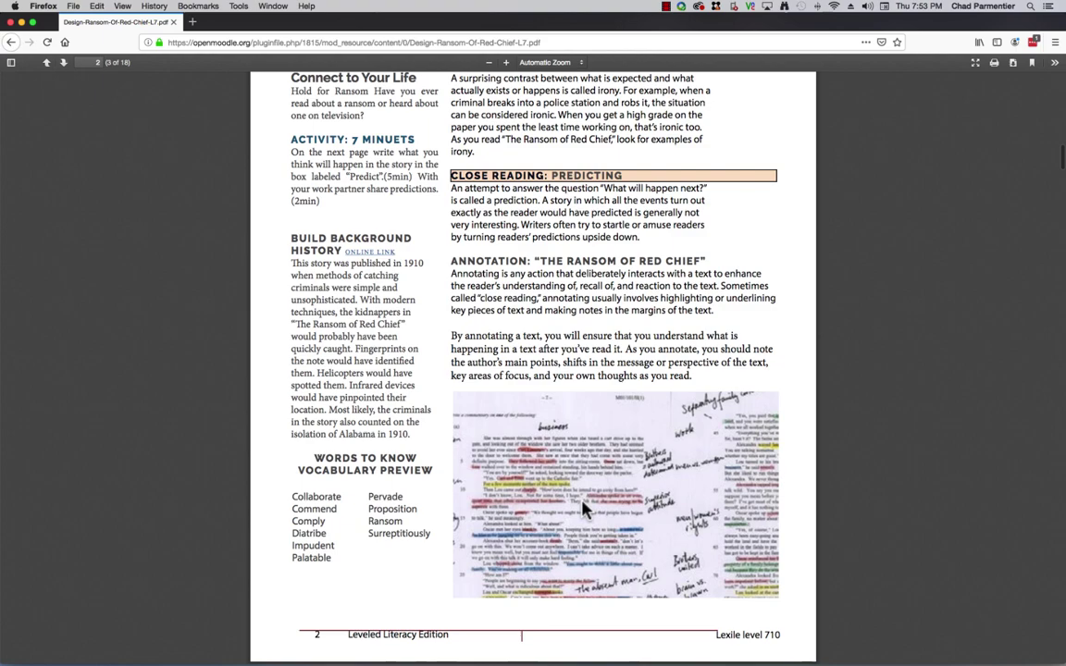
{"action": "scroll", "coordinate": [583, 507], "scroll_direction": "down", "scroll_amount": 10}
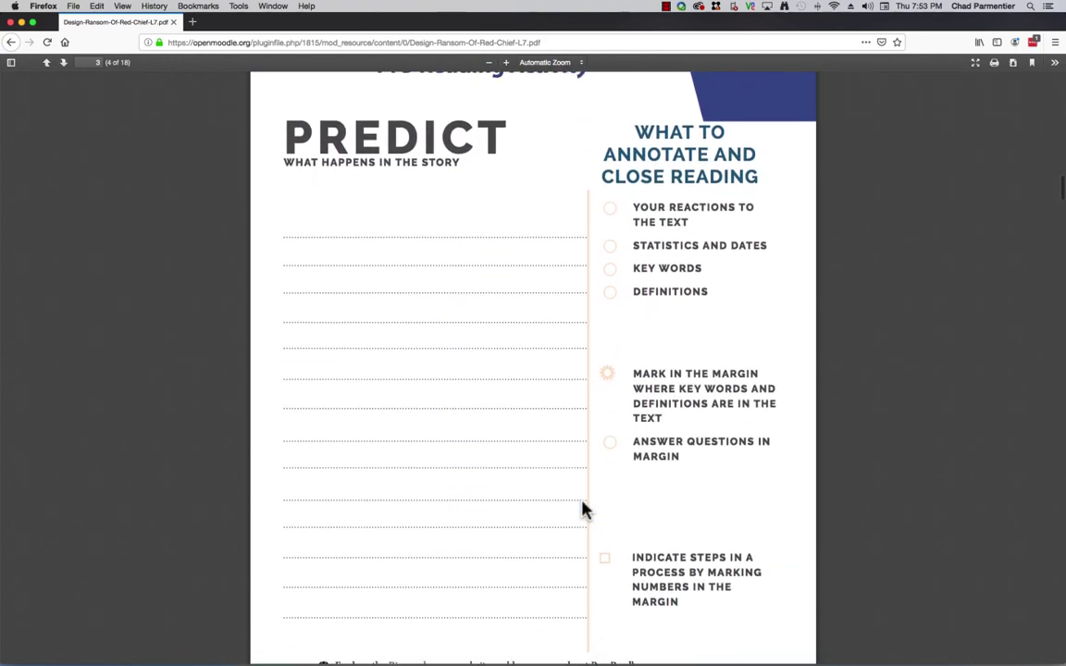
{"action": "scroll", "coordinate": [583, 507], "scroll_direction": "down", "scroll_amount": 8}
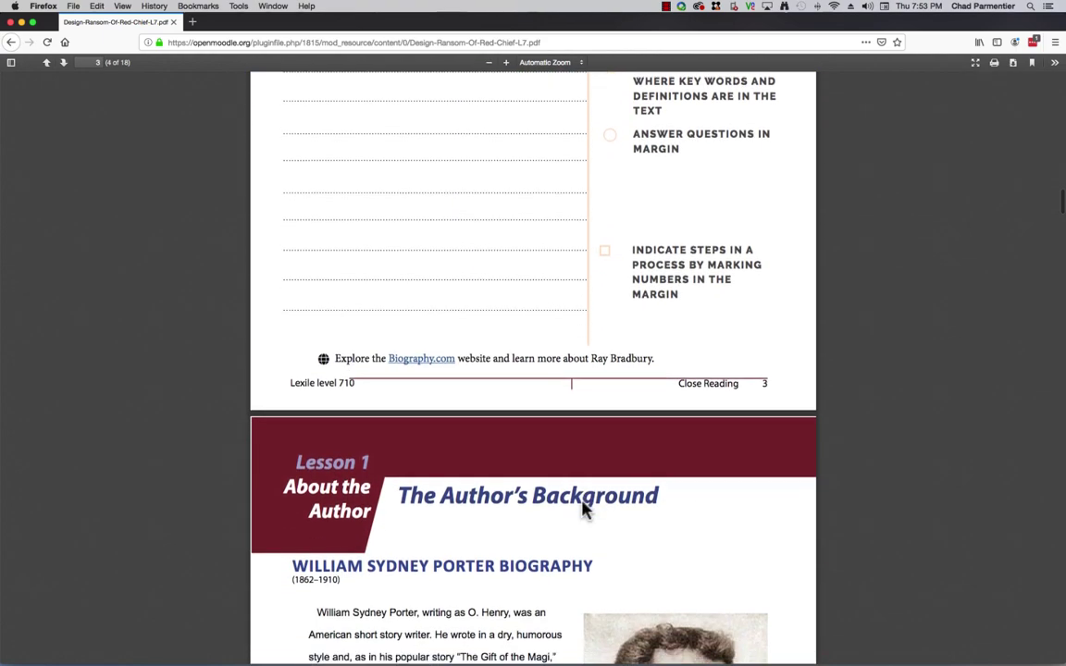
{"action": "scroll", "coordinate": [583, 507], "scroll_direction": "down", "scroll_amount": 7}
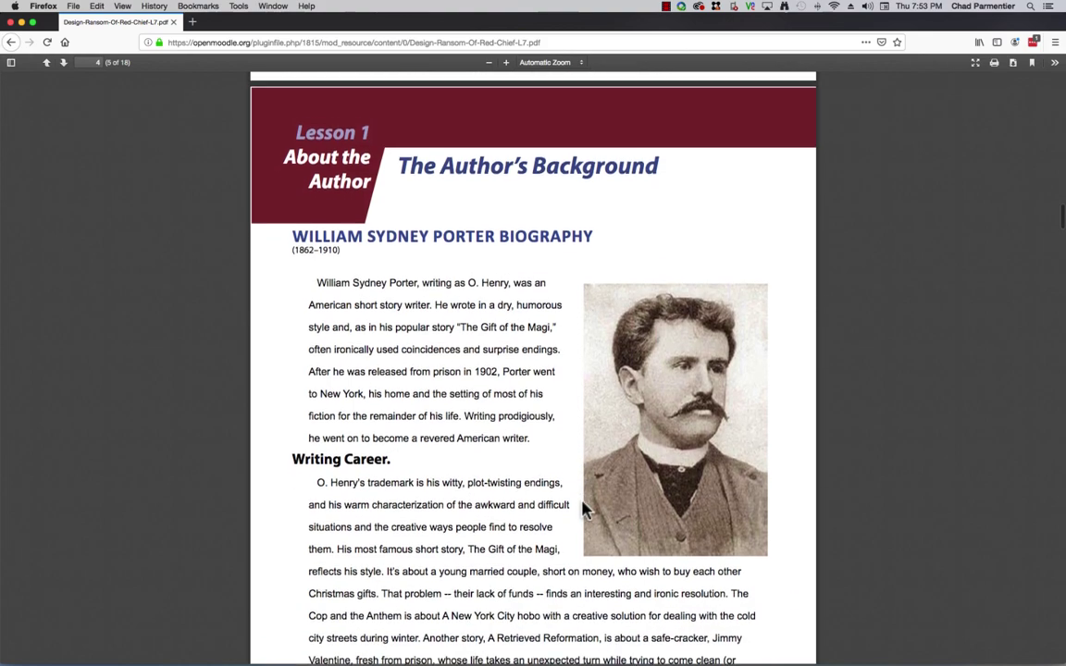
{"action": "scroll", "coordinate": [583, 507], "scroll_direction": "down", "scroll_amount": 5}
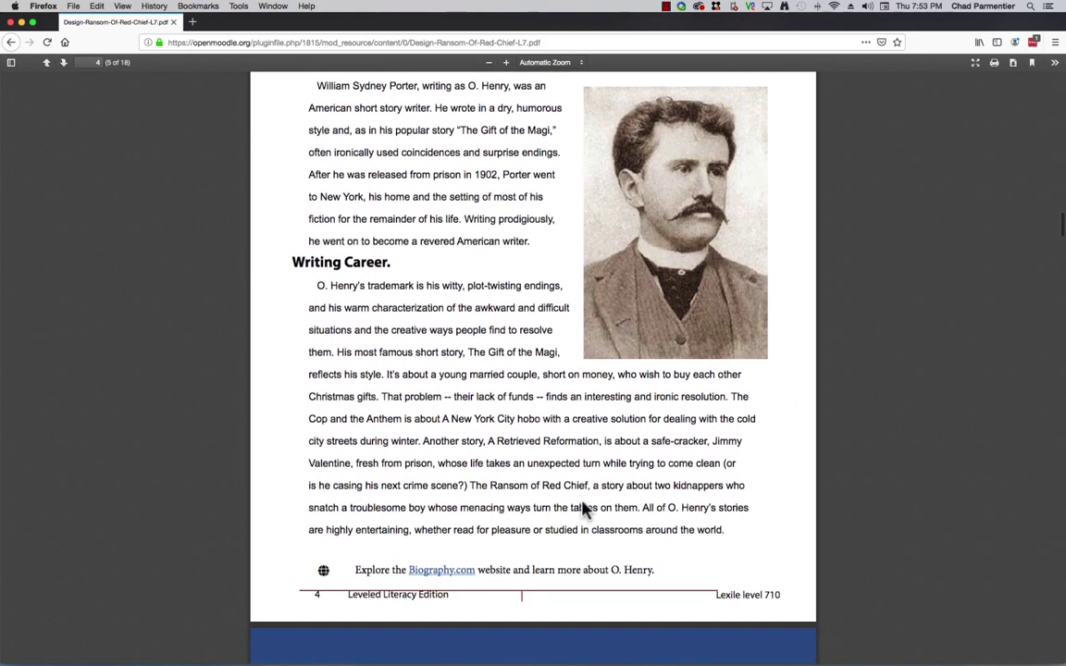
{"action": "scroll", "coordinate": [583, 507], "scroll_direction": "down", "scroll_amount": 2}
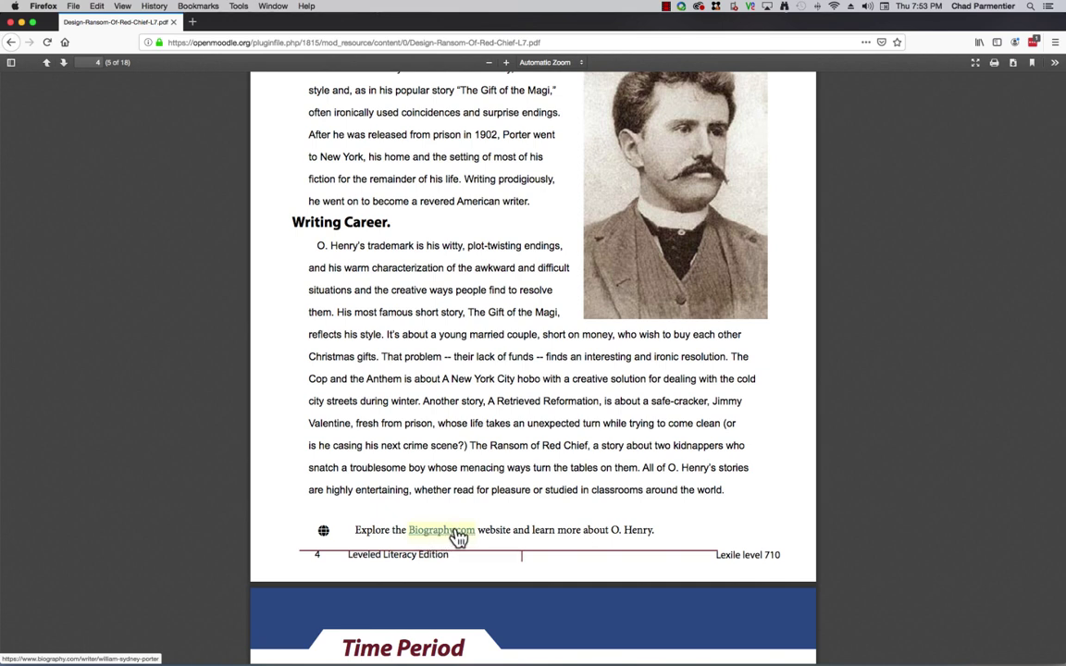
{"action": "scroll", "coordinate": [459, 504], "scroll_direction": "down", "scroll_amount": 5}
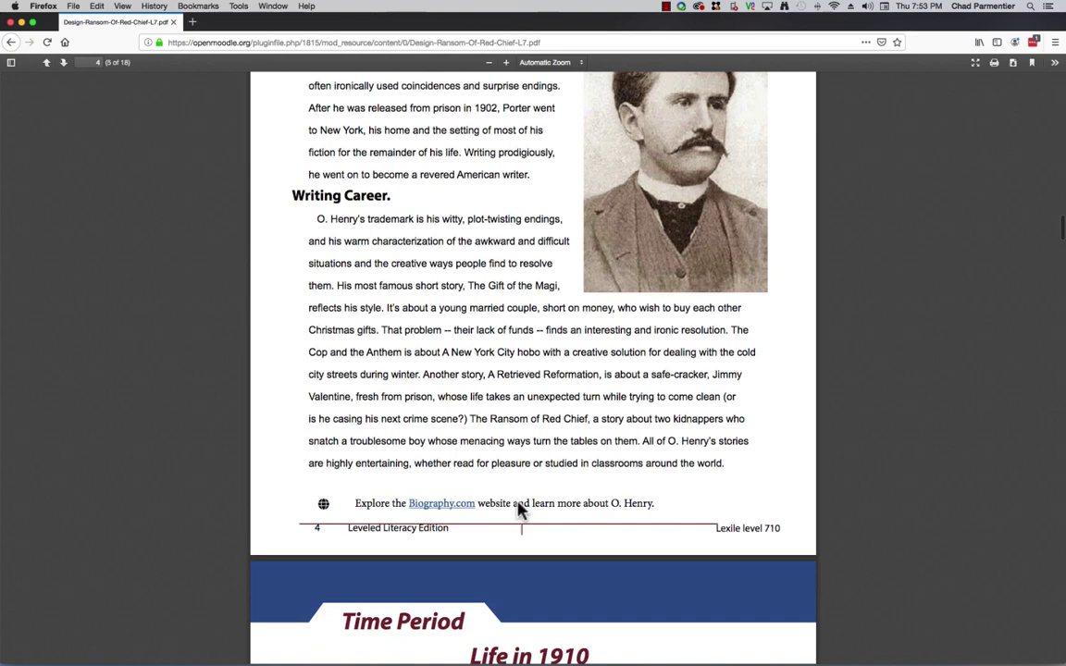
{"action": "scroll", "coordinate": [521, 509], "scroll_direction": "down", "scroll_amount": 10}
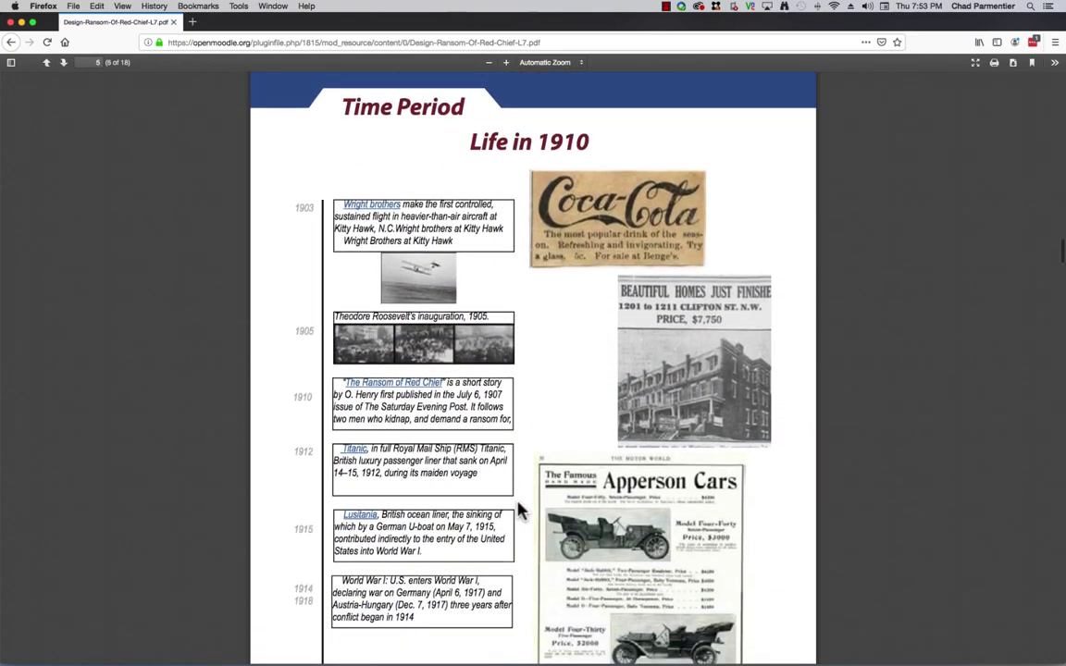
Step: Download Design-Ransom-Of-Red-Chief-L7.pdf via Save File and confirm the 22.7 MB download finished
{"action": "scroll", "coordinate": [521, 509], "scroll_direction": "down", "scroll_amount": 12}
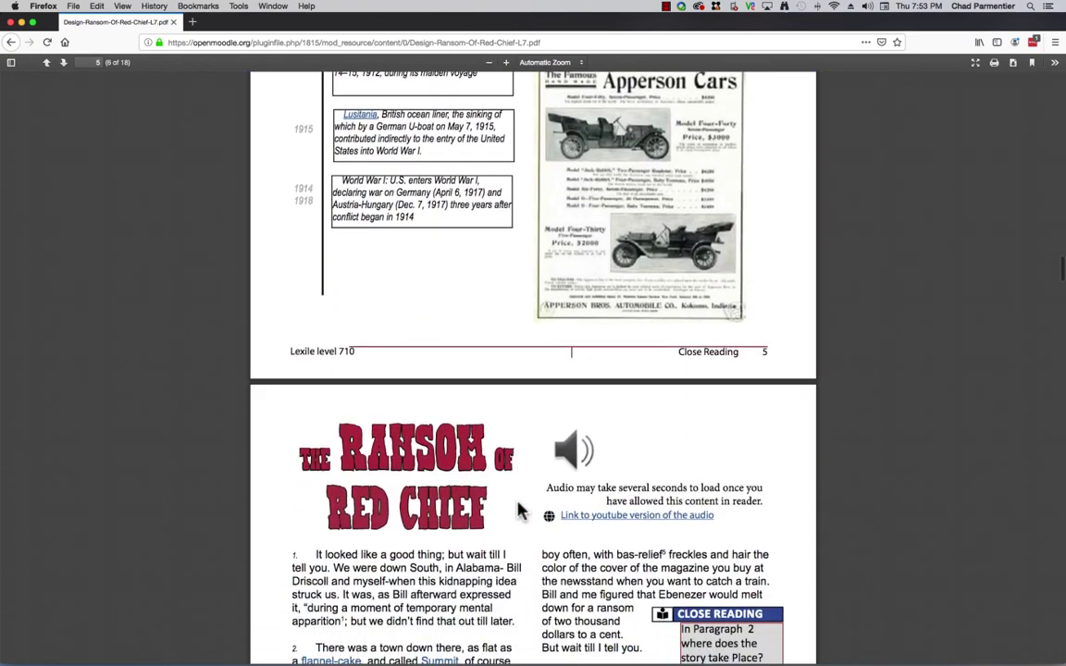
{"action": "scroll", "coordinate": [521, 509], "scroll_direction": "down", "scroll_amount": 5}
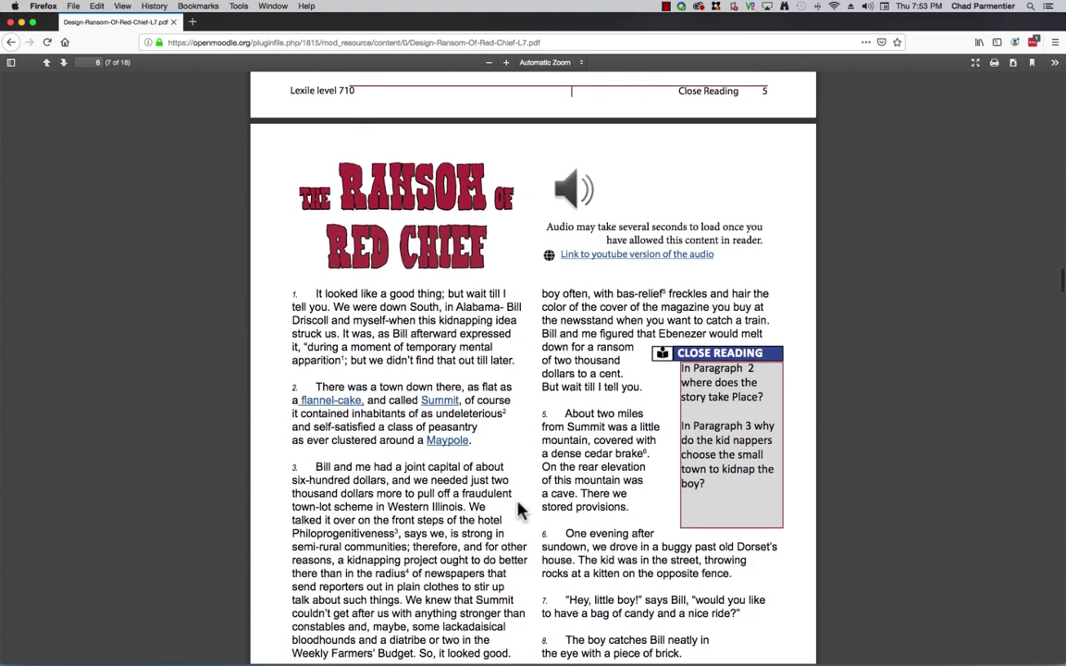
{"action": "scroll", "coordinate": [521, 509], "scroll_direction": "down", "scroll_amount": 1}
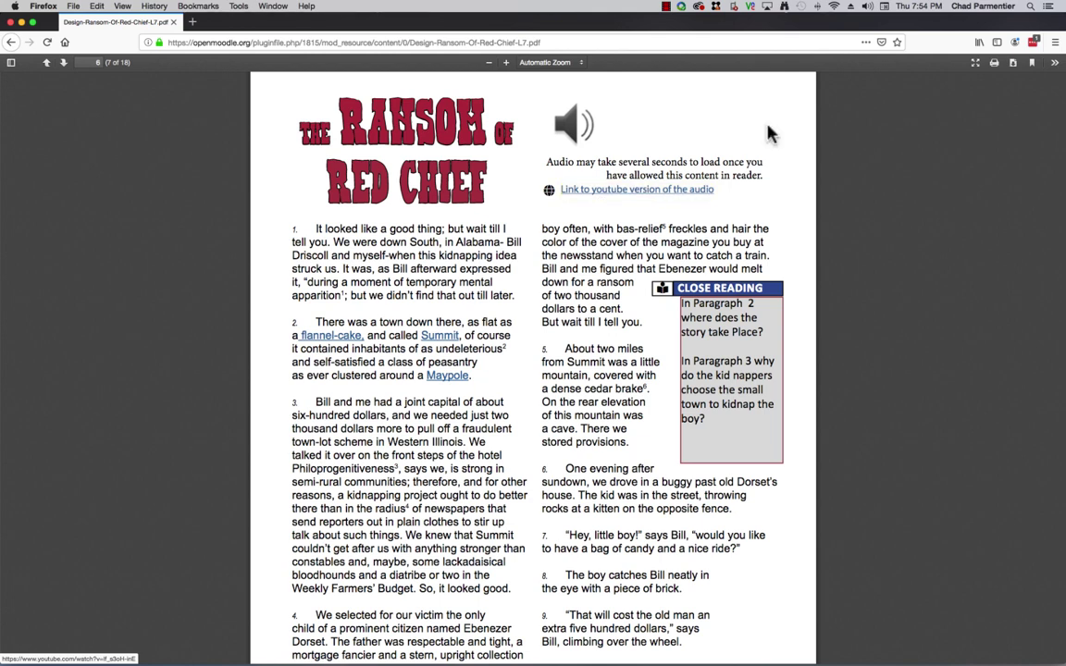
{"action": "left_click", "coordinate": [1016, 66]}
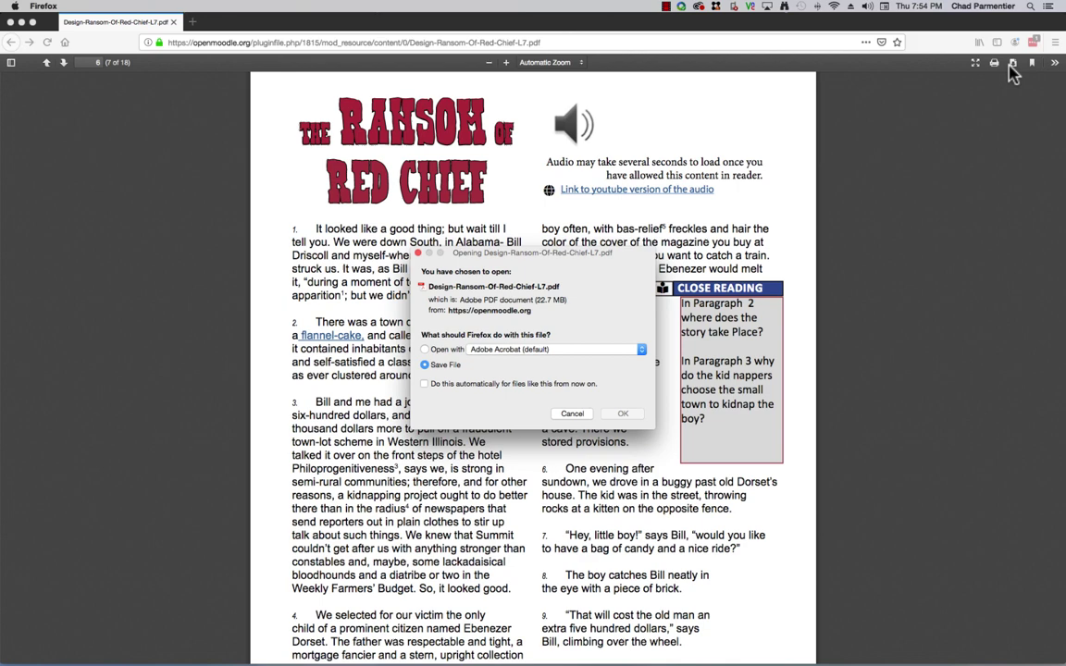
{"action": "left_click", "coordinate": [620, 415]}
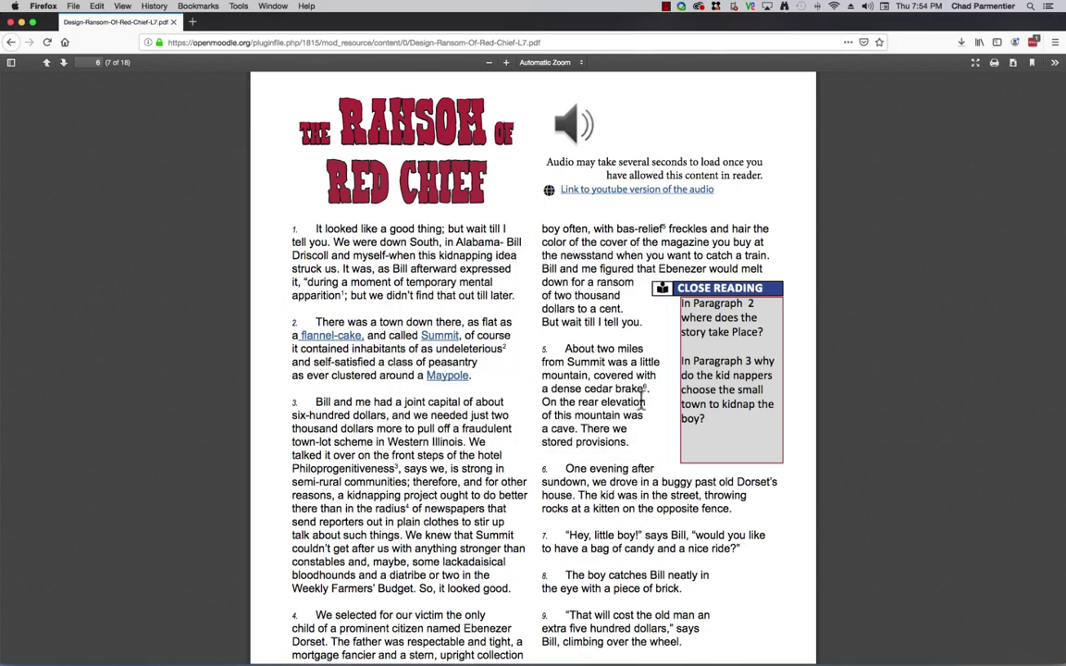
{"action": "left_click", "coordinate": [960, 41]}
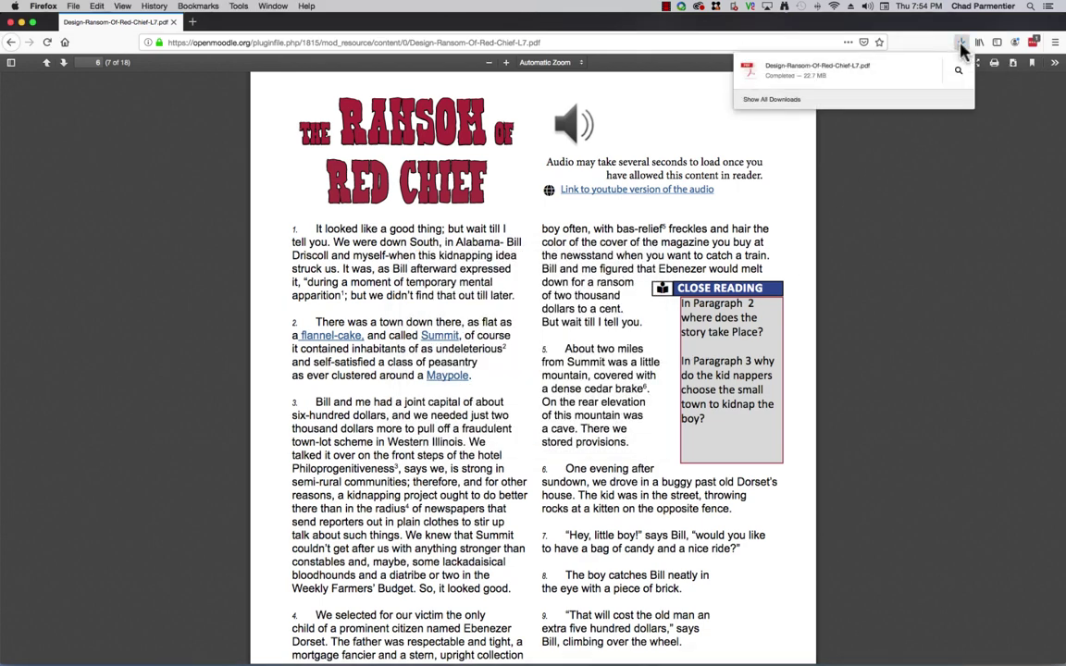
Step: Open the downloaded Ransom of Red Chief PDF in Acrobat and play the story's embedded audio
{"action": "left_click", "coordinate": [800, 72]}
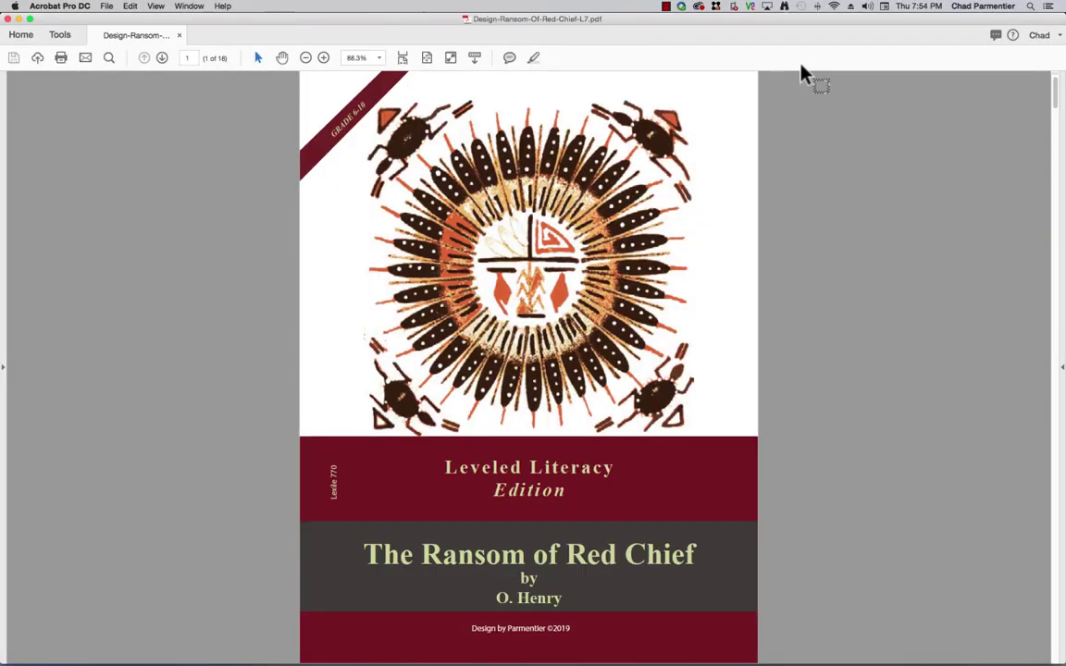
{"action": "scroll", "coordinate": [613, 378], "scroll_direction": "down", "scroll_amount": 15}
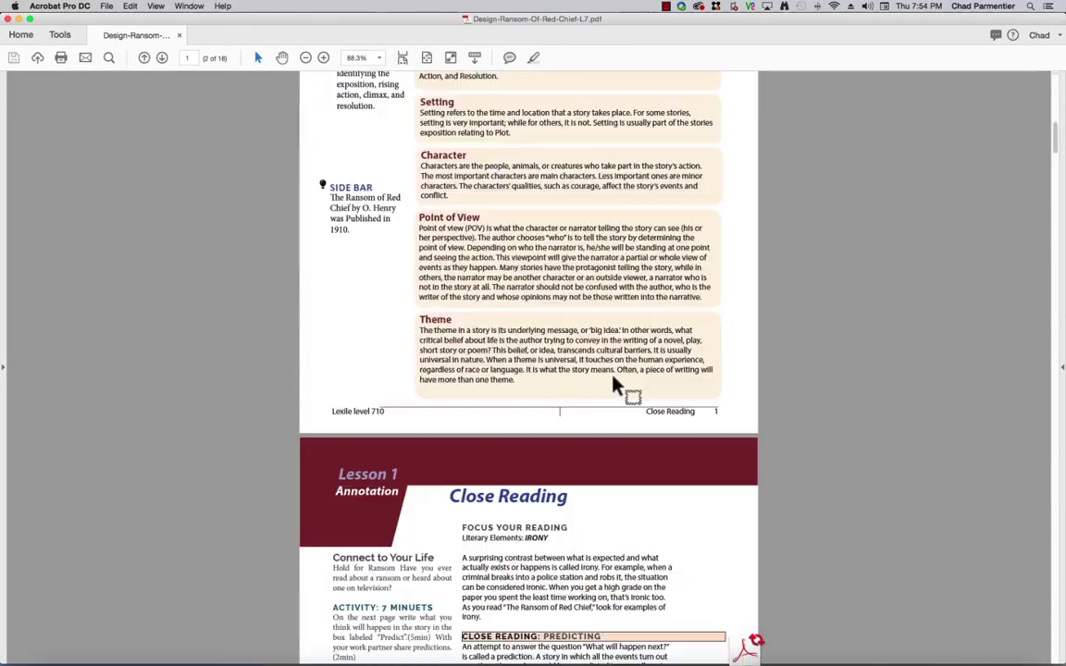
{"action": "scroll", "coordinate": [613, 386], "scroll_direction": "down", "scroll_amount": 20}
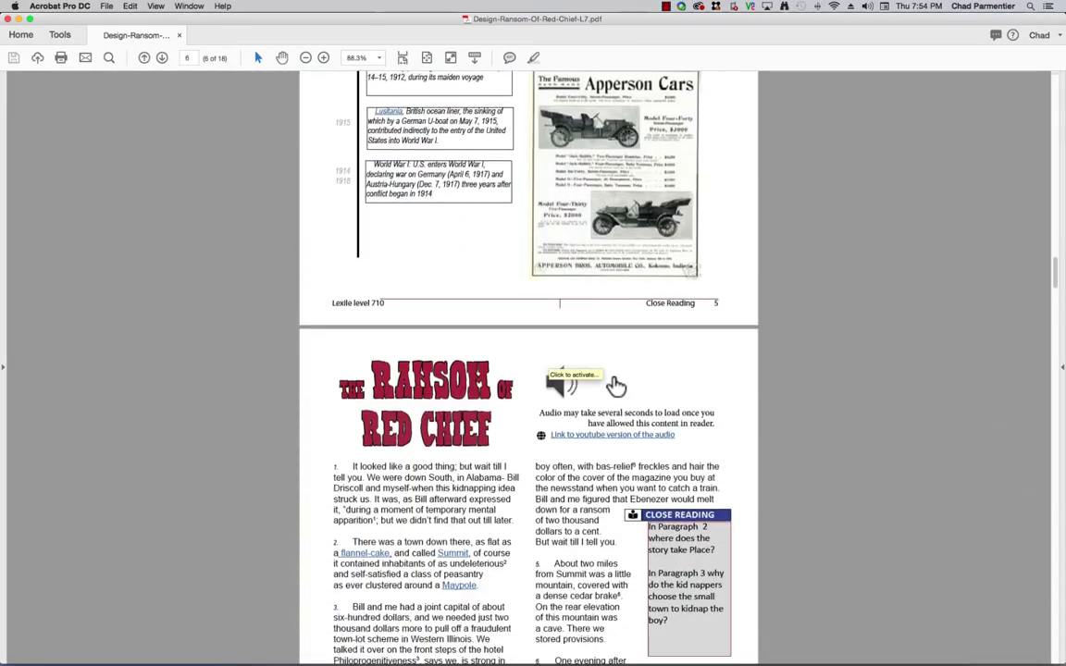
{"action": "scroll", "coordinate": [614, 376], "scroll_direction": "up", "scroll_amount": 4}
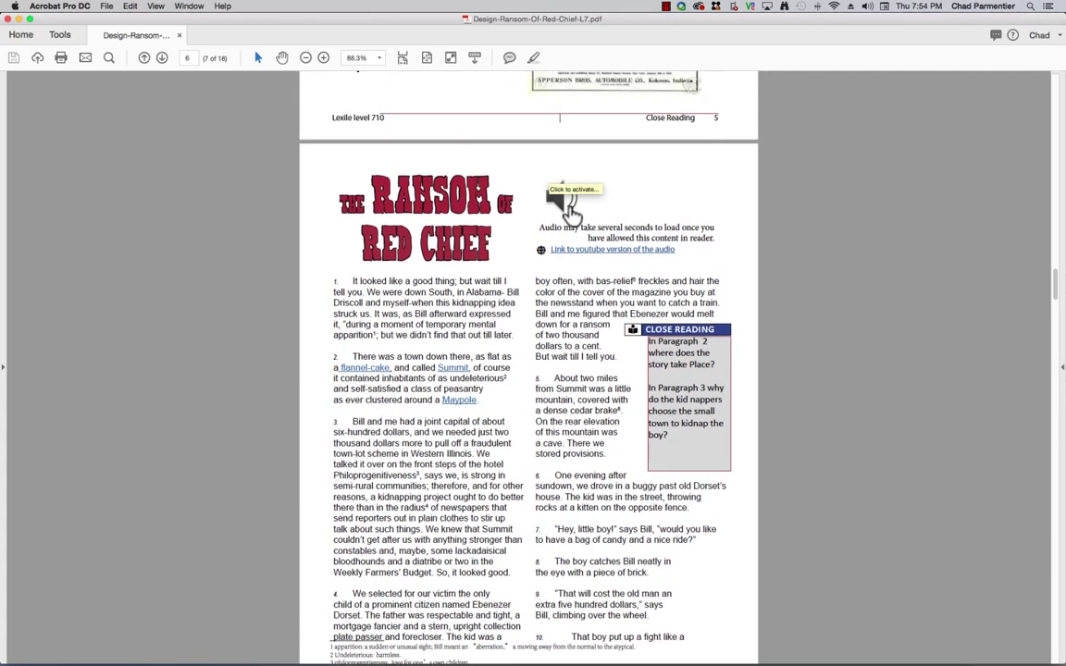
{"action": "left_click", "coordinate": [575, 203]}
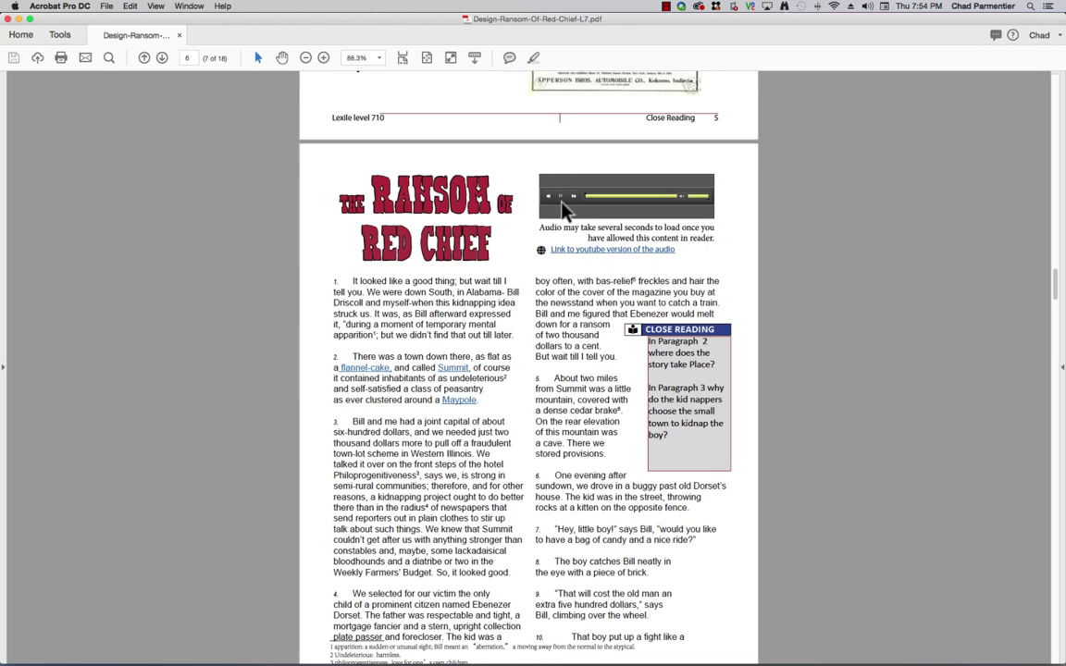
{"action": "scroll", "coordinate": [507, 257], "scroll_direction": "down", "scroll_amount": 1}
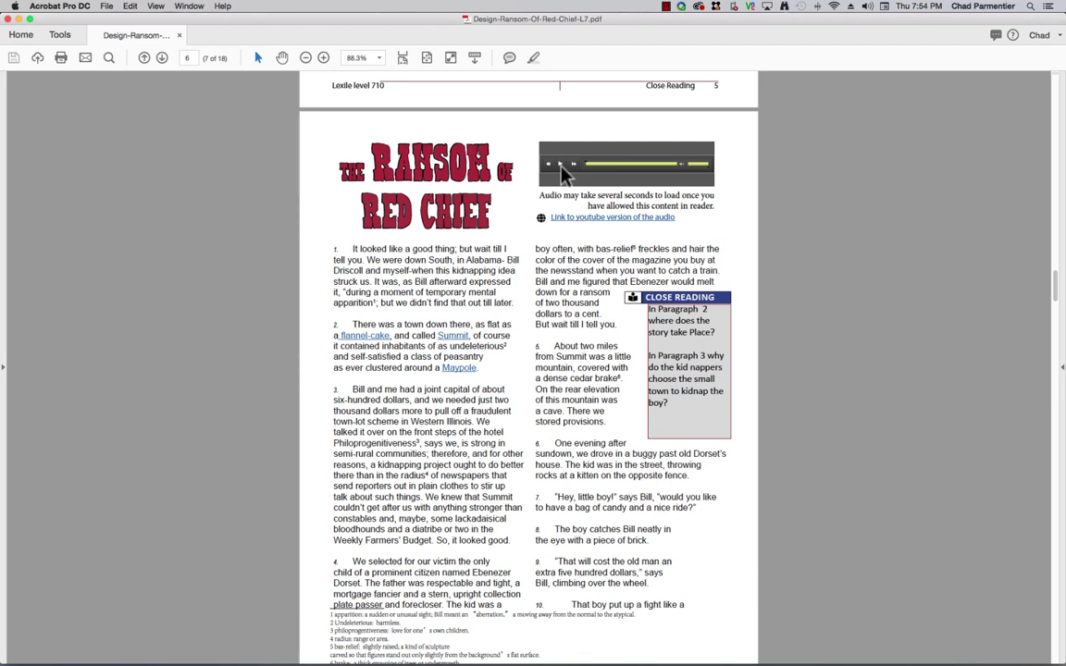
{"action": "left_click", "coordinate": [557, 167]}
Step: Go back to the ENG-RTI-GROUP course page and scroll down to the all summer in a day L-710 resource
{"action": "scroll", "coordinate": [411, 465], "scroll_direction": "down", "scroll_amount": 5}
{"action": "scroll", "coordinate": [417, 474], "scroll_direction": "up", "scroll_amount": 7}
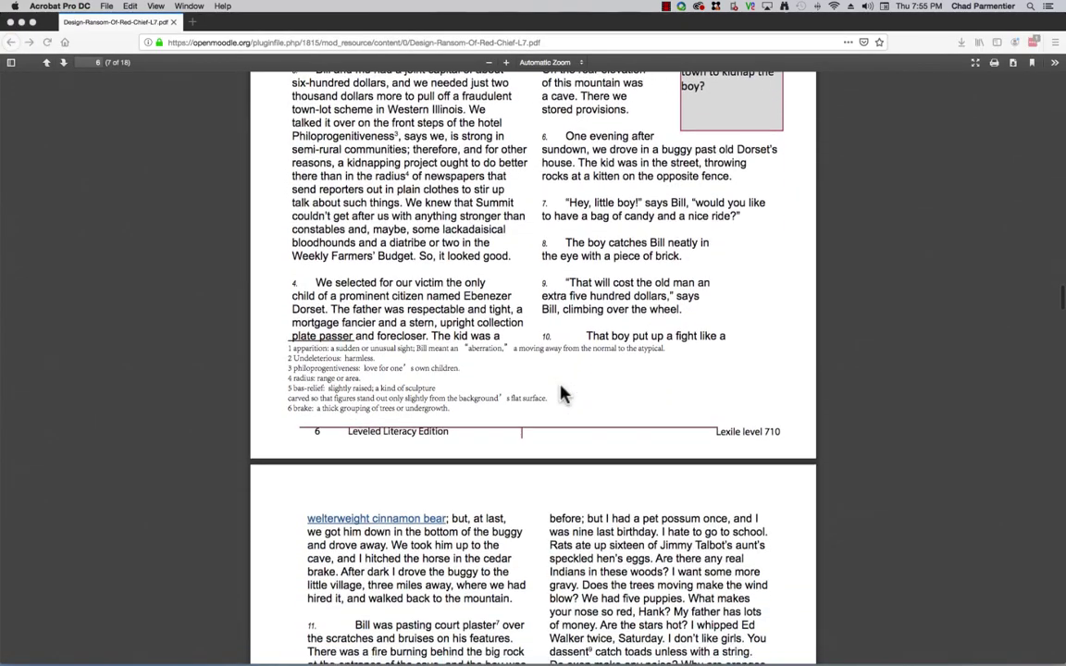
{"action": "scroll", "coordinate": [562, 395], "scroll_direction": "down", "scroll_amount": 5}
{"action": "scroll", "coordinate": [561, 395], "scroll_direction": "up", "scroll_amount": 10}
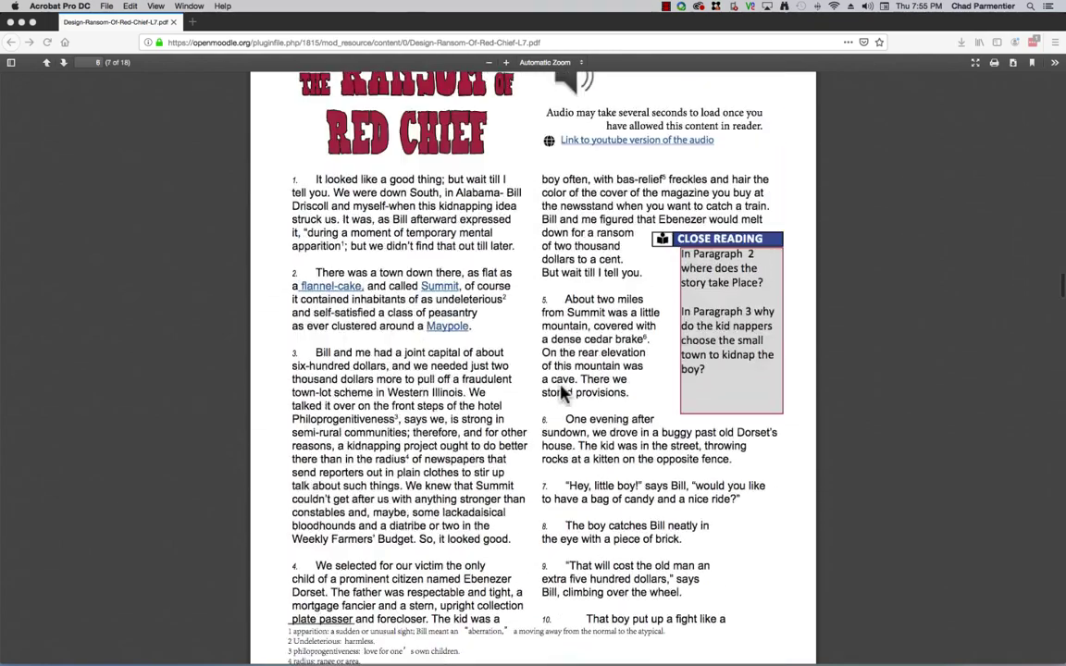
{"action": "scroll", "coordinate": [561, 395], "scroll_direction": "up", "scroll_amount": 3}
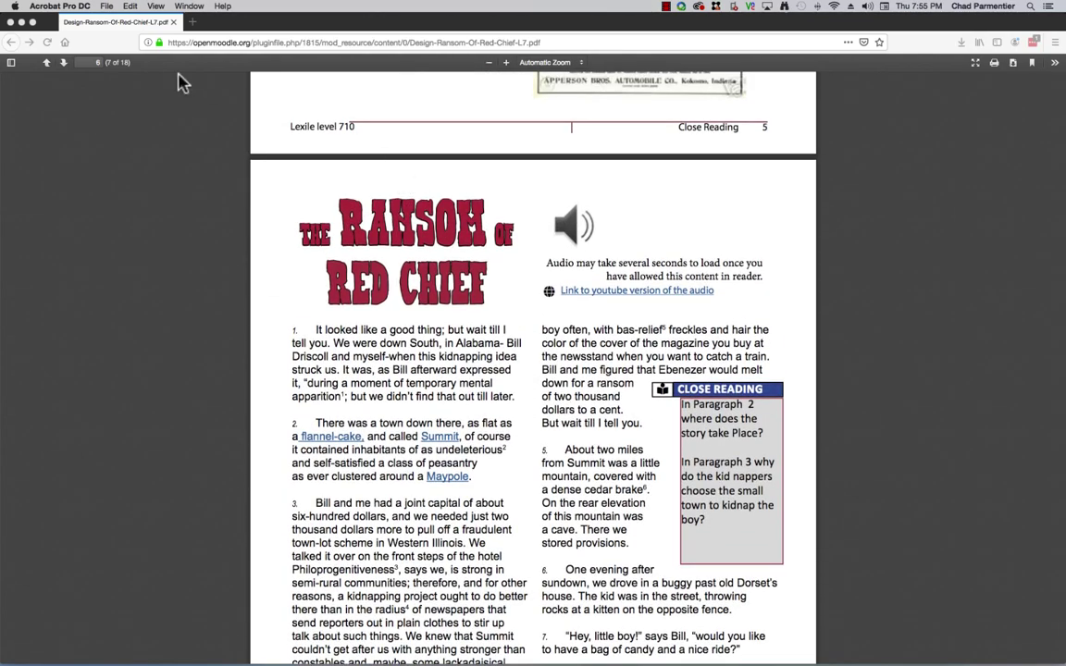
{"action": "left_click", "coordinate": [10, 43]}
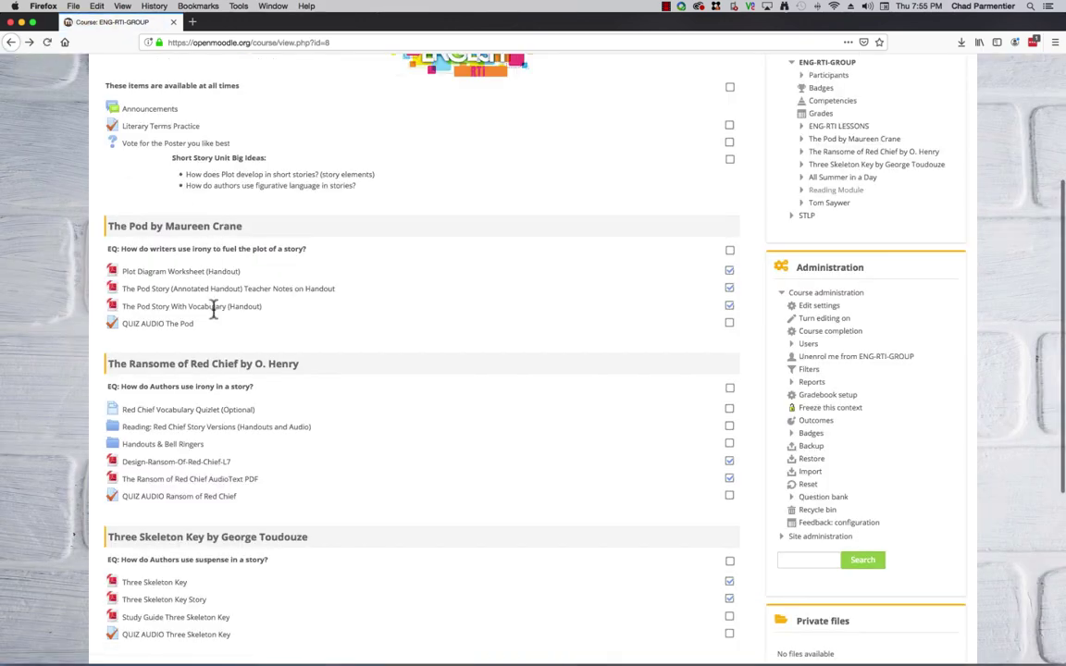
{"action": "scroll", "coordinate": [190, 471], "scroll_direction": "down", "scroll_amount": 5}
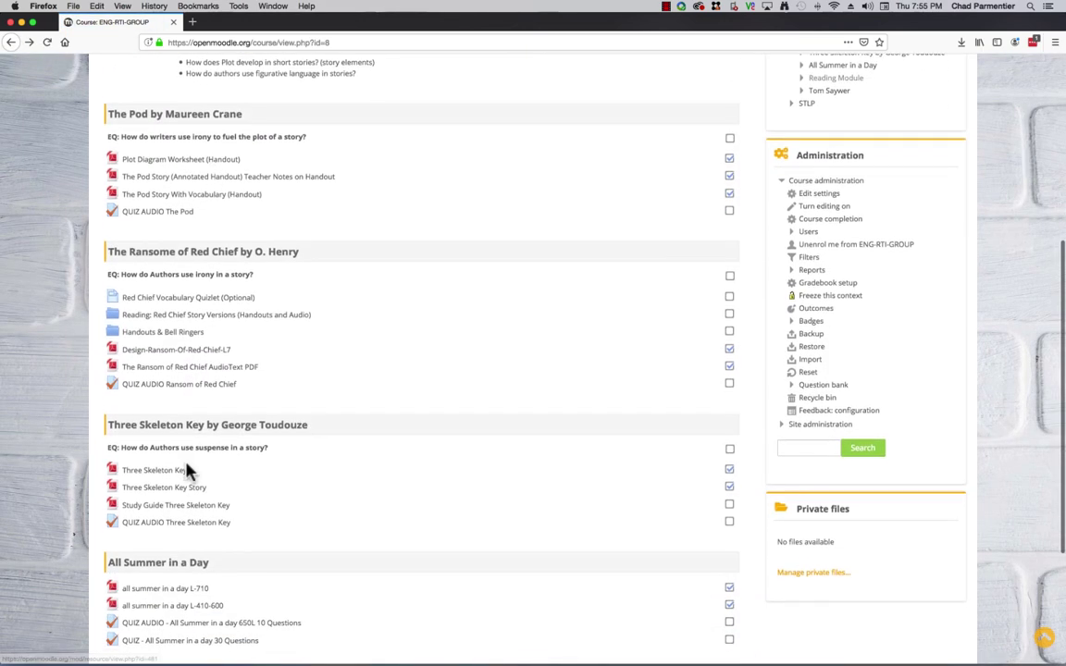
{"action": "scroll", "coordinate": [188, 469], "scroll_direction": "down", "scroll_amount": 2}
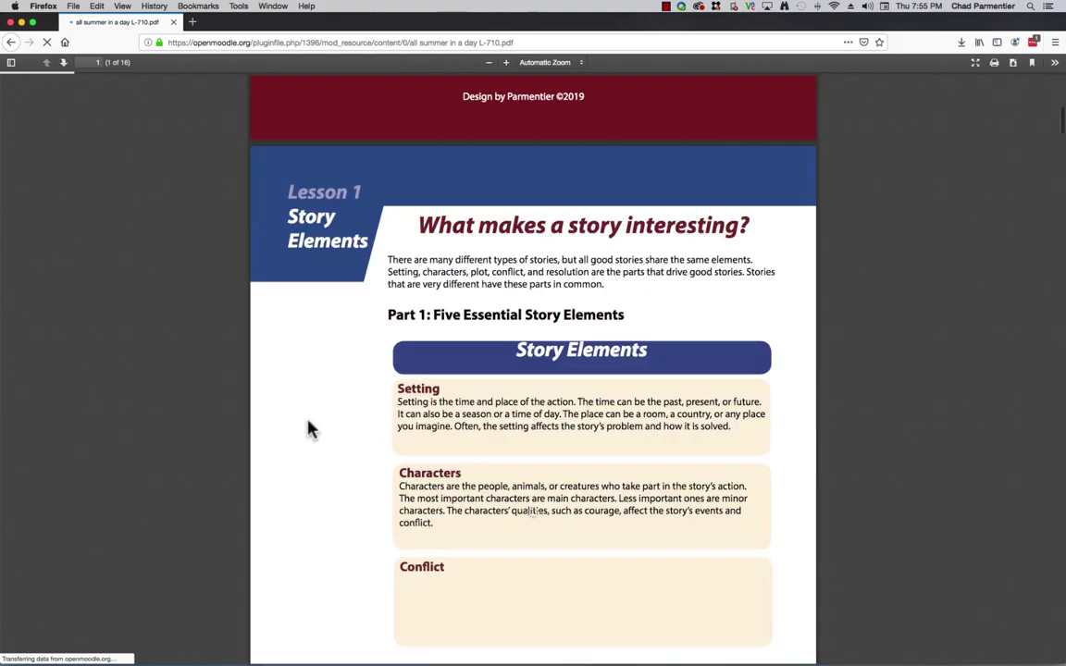
Step: Scroll the All Summer in a Day L-710 PDF to the story's ending and the Reading Comprehension Review section
{"action": "scroll", "coordinate": [308, 421], "scroll_direction": "up", "scroll_amount": 3}
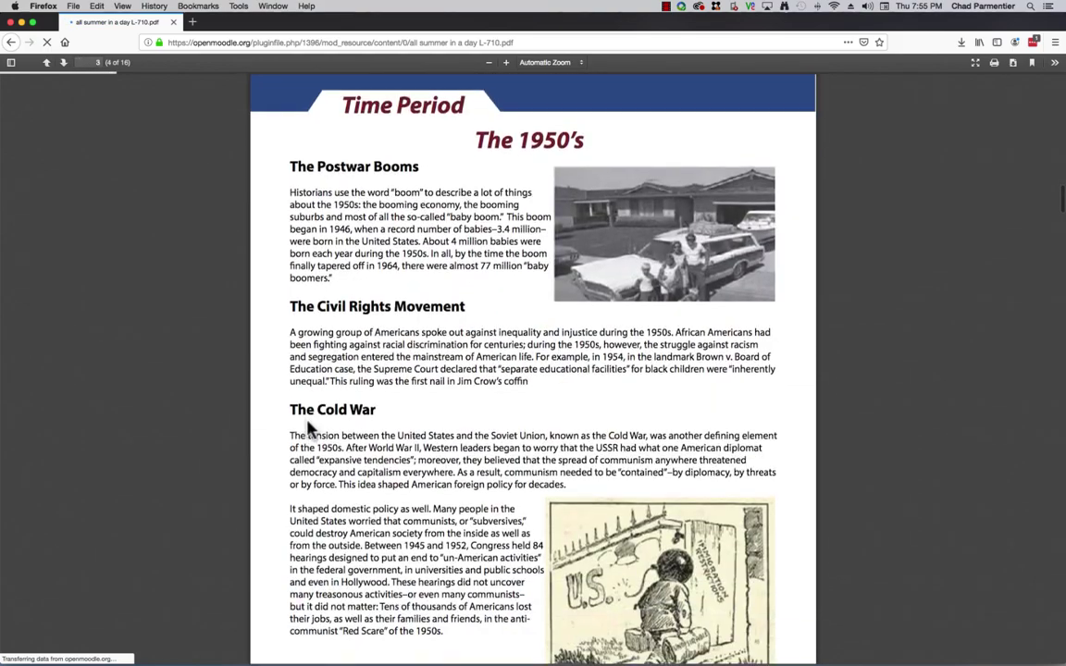
{"action": "scroll", "coordinate": [308, 428], "scroll_direction": "down", "scroll_amount": 15}
{"action": "scroll", "coordinate": [308, 430], "scroll_direction": "up", "scroll_amount": 3}
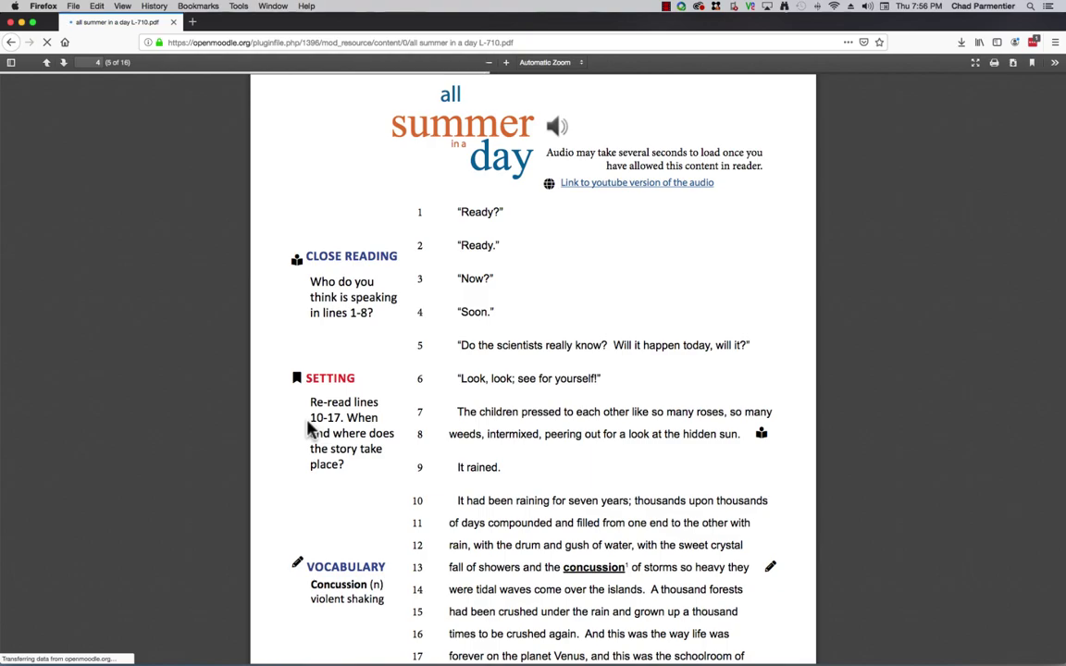
{"action": "scroll", "coordinate": [308, 423], "scroll_direction": "up", "scroll_amount": 20}
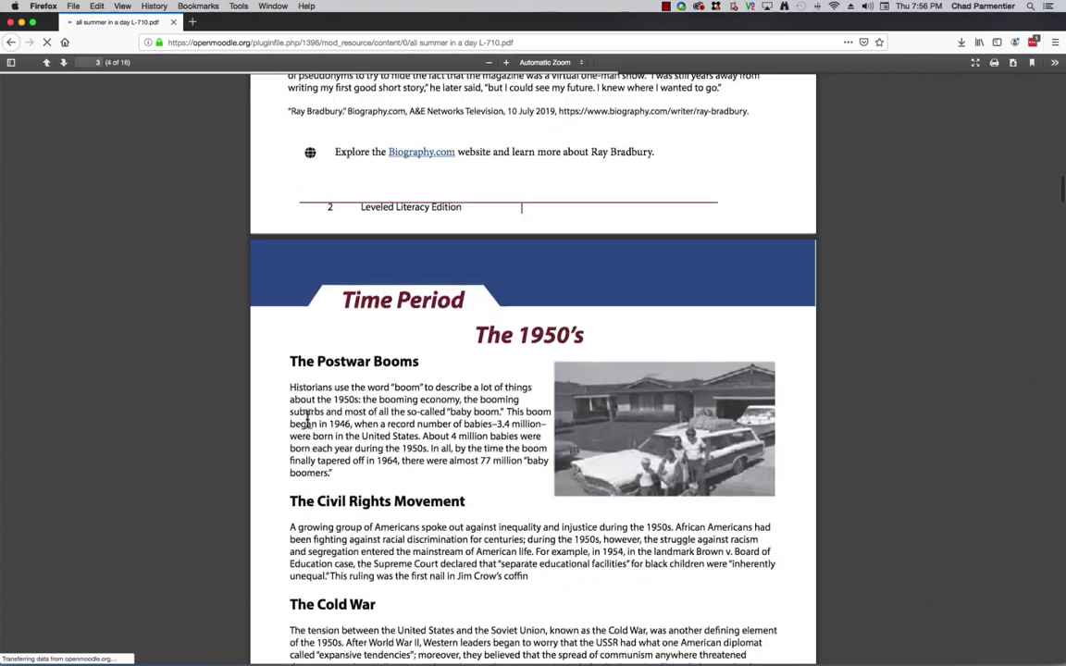
{"action": "scroll", "coordinate": [308, 424], "scroll_direction": "up", "scroll_amount": 15}
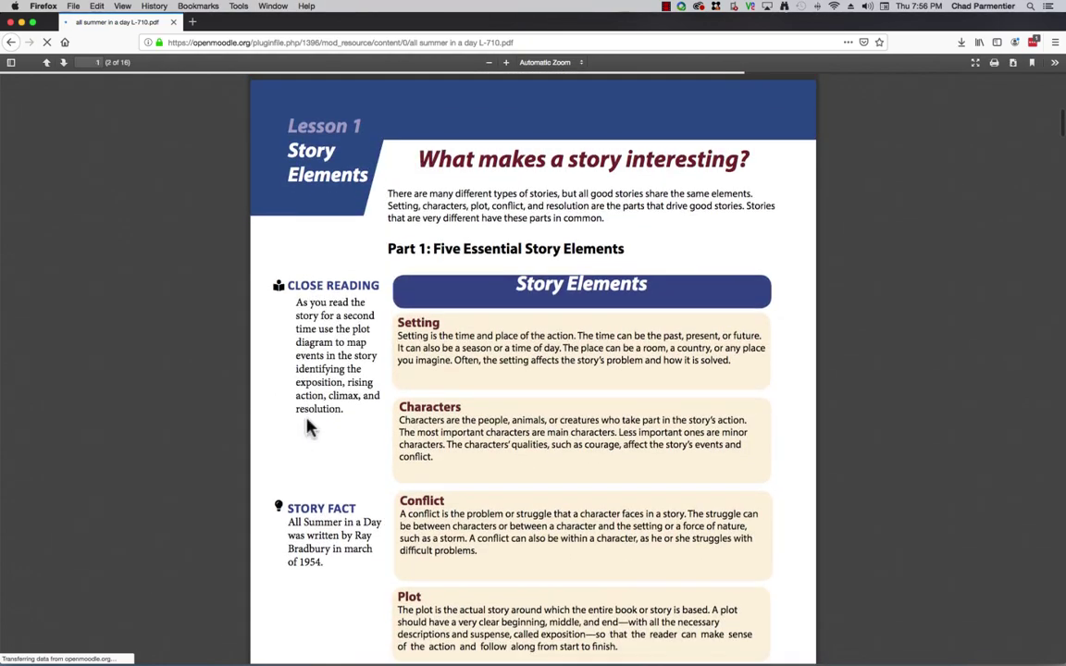
{"action": "scroll", "coordinate": [308, 427], "scroll_direction": "down", "scroll_amount": 10}
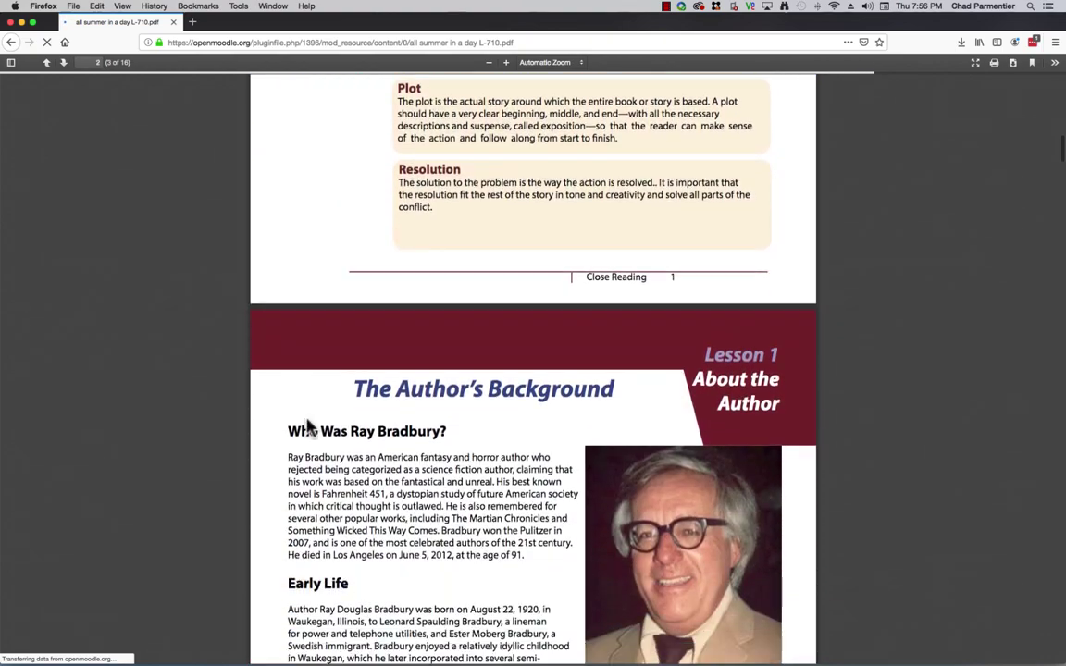
{"action": "scroll", "coordinate": [308, 423], "scroll_direction": "down", "scroll_amount": 15}
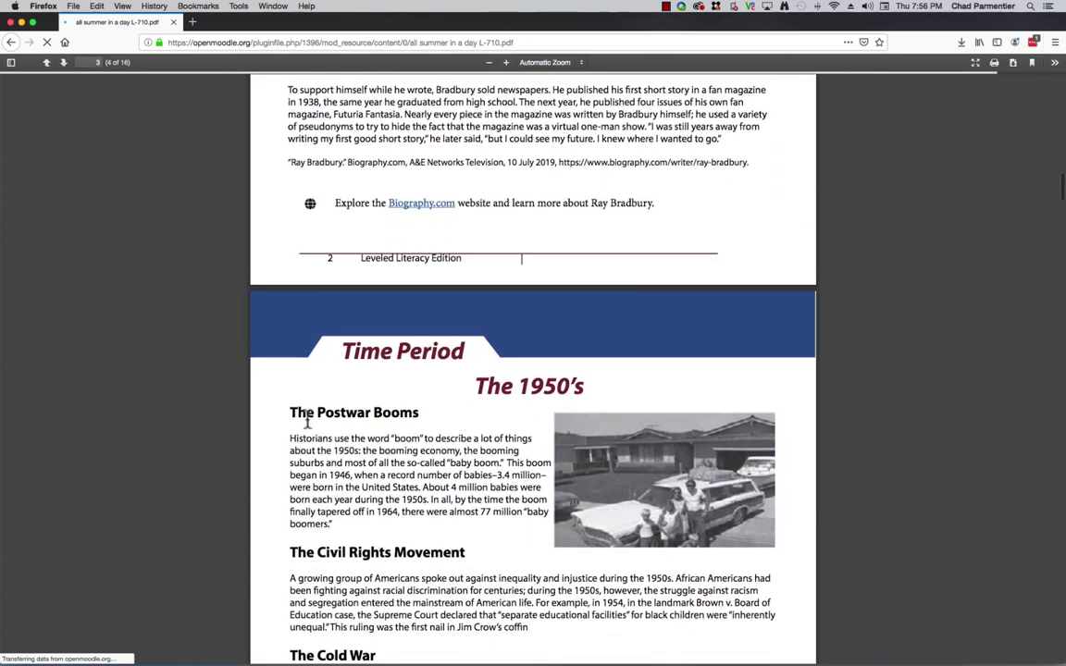
{"action": "scroll", "coordinate": [308, 426], "scroll_direction": "down", "scroll_amount": 12}
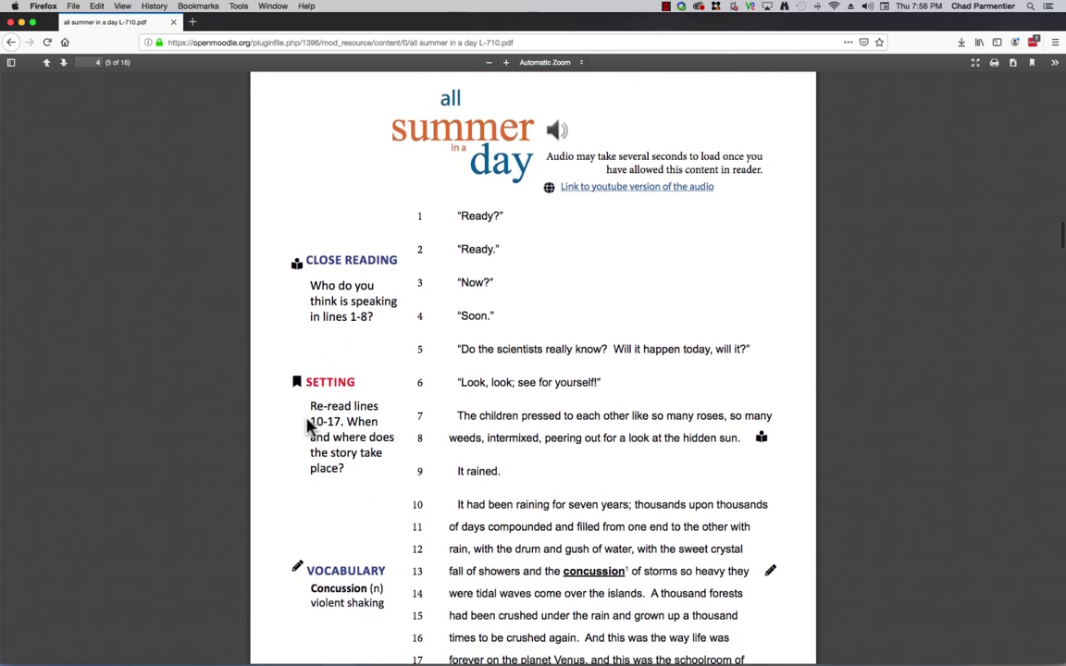
{"action": "scroll", "coordinate": [309, 426], "scroll_direction": "down", "scroll_amount": 1}
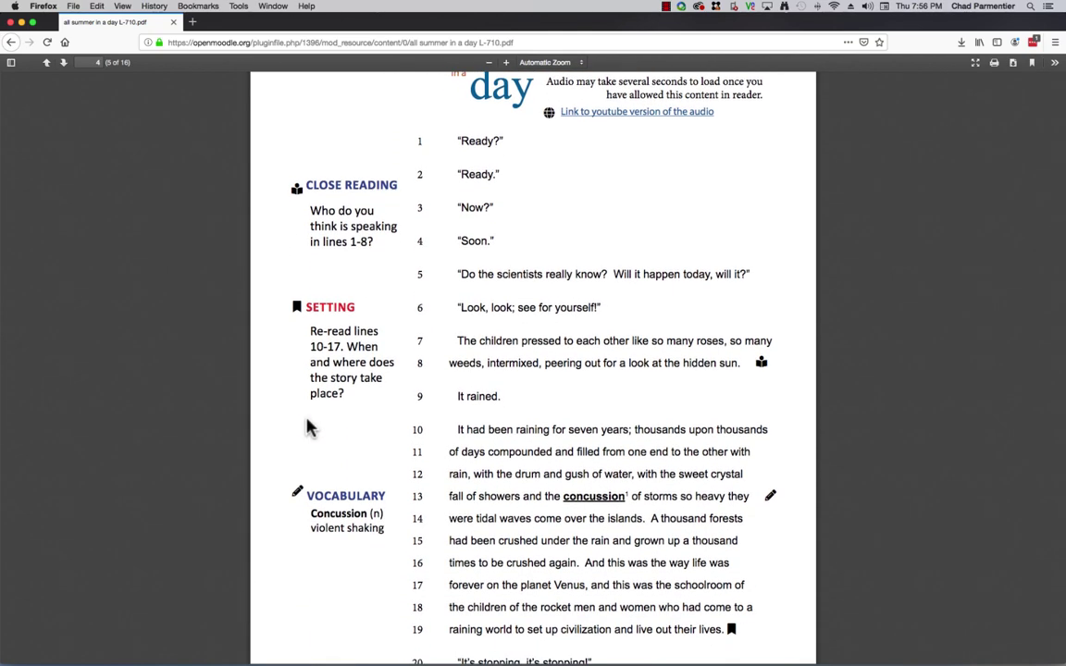
{"action": "scroll", "coordinate": [492, 476], "scroll_direction": "down", "scroll_amount": 1}
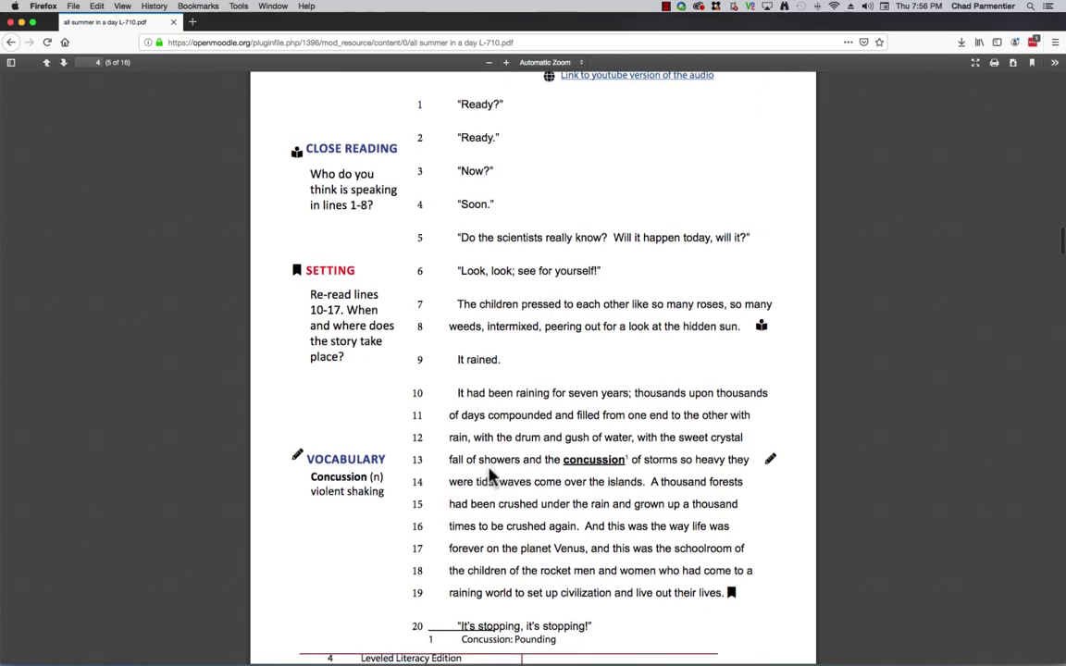
{"action": "scroll", "coordinate": [491, 476], "scroll_direction": "down", "scroll_amount": 20}
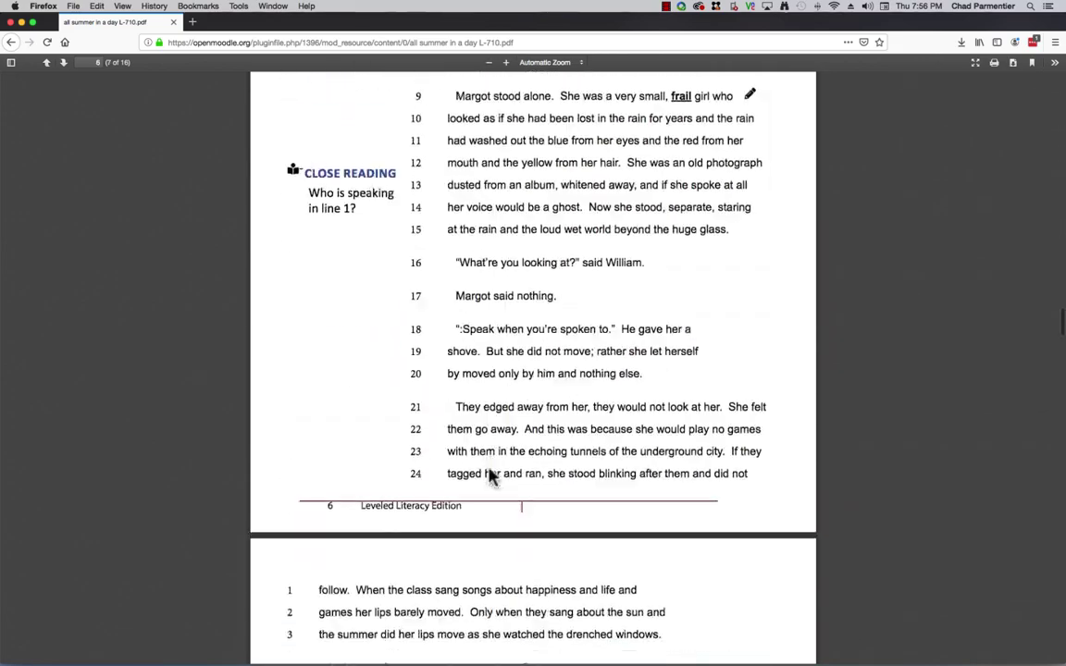
{"action": "scroll", "coordinate": [491, 477], "scroll_direction": "down", "scroll_amount": 20}
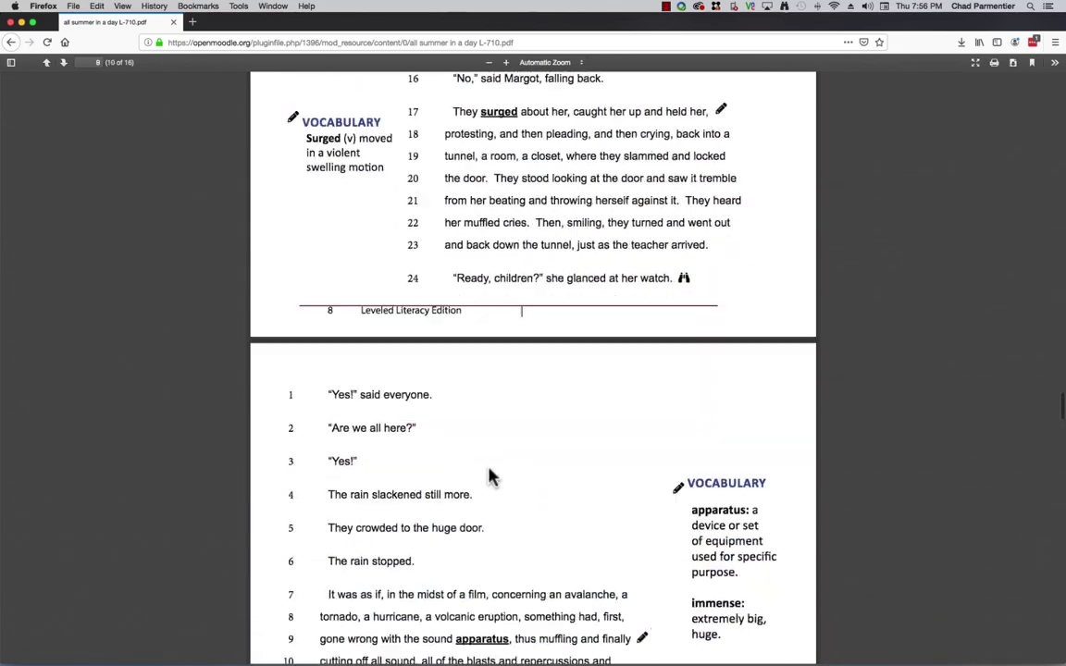
{"action": "scroll", "coordinate": [491, 477], "scroll_direction": "down", "scroll_amount": 15}
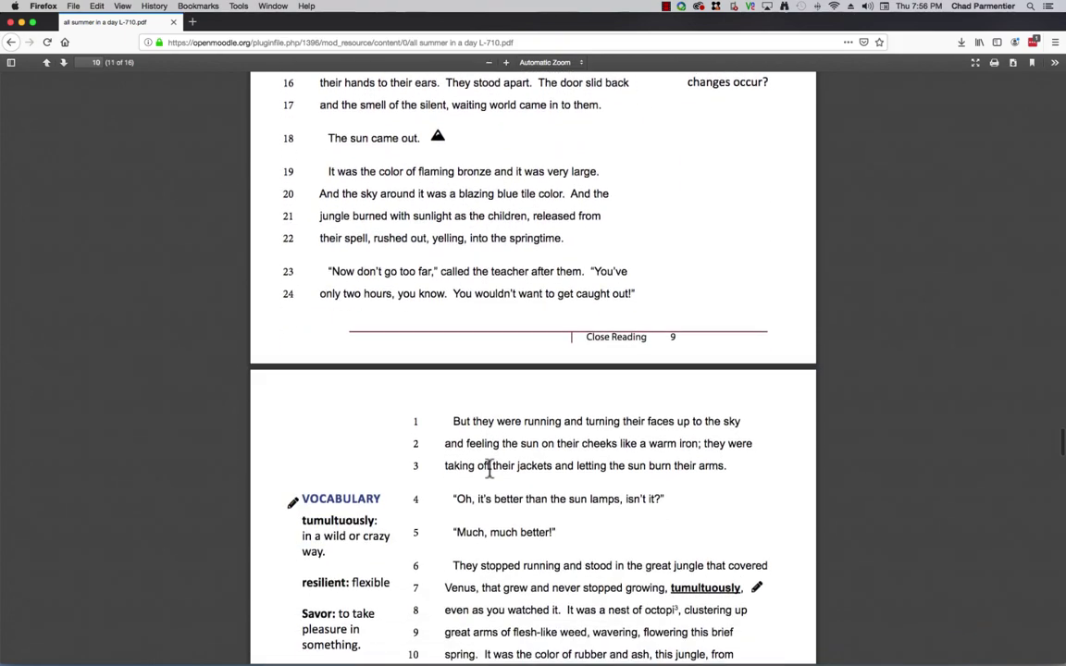
{"action": "scroll", "coordinate": [489, 470], "scroll_direction": "down", "scroll_amount": 15}
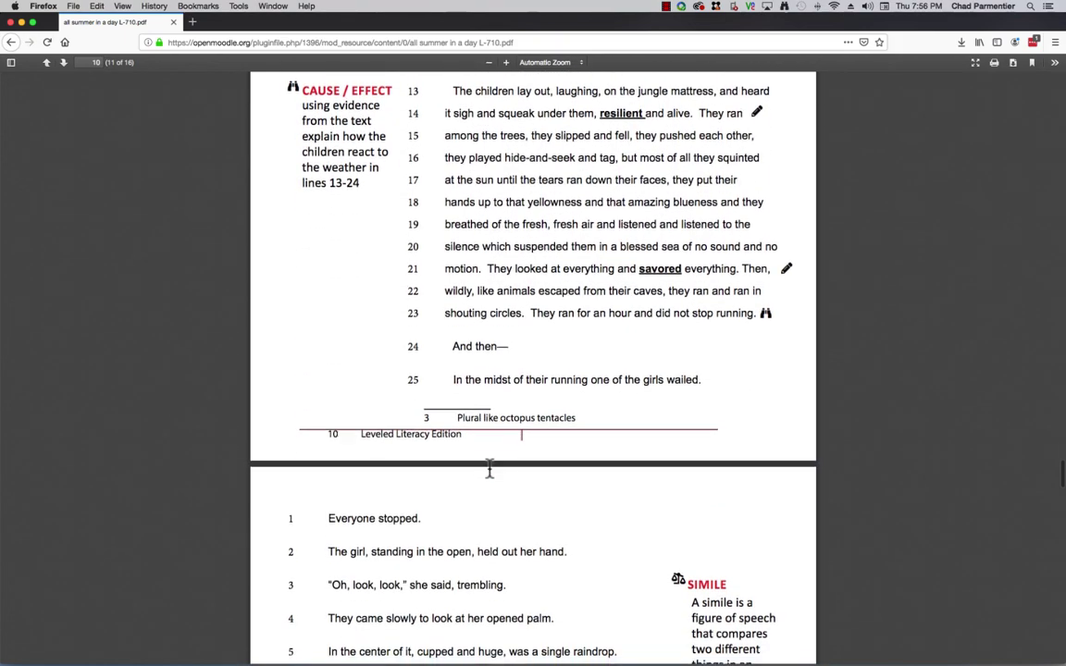
{"action": "scroll", "coordinate": [490, 470], "scroll_direction": "down", "scroll_amount": 5}
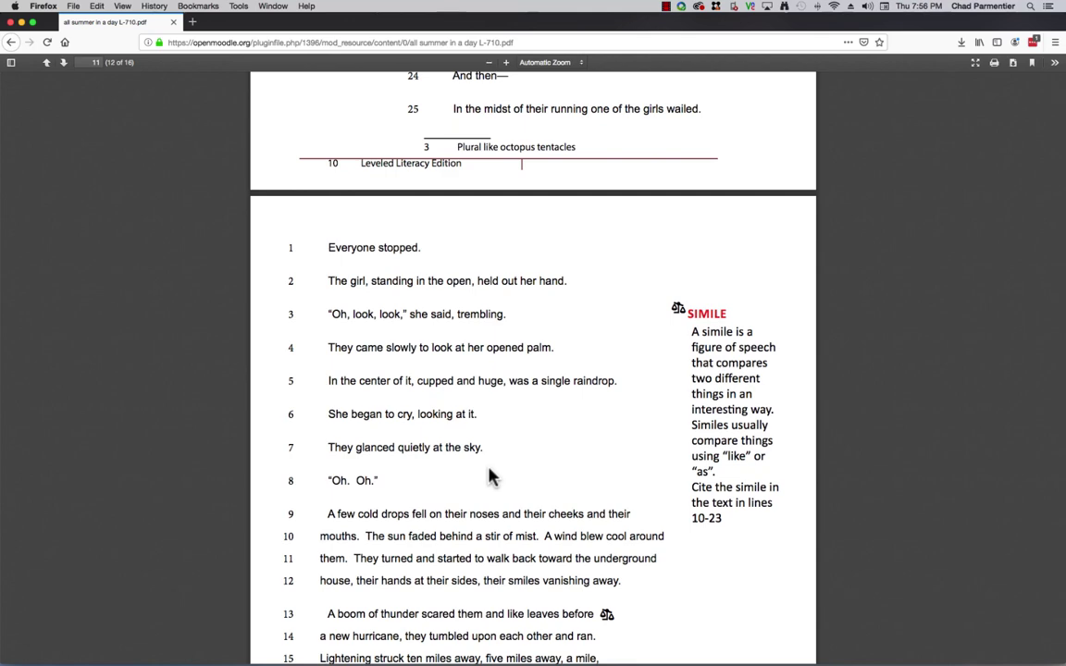
{"action": "scroll", "coordinate": [324, 333], "scroll_direction": "down", "scroll_amount": 5}
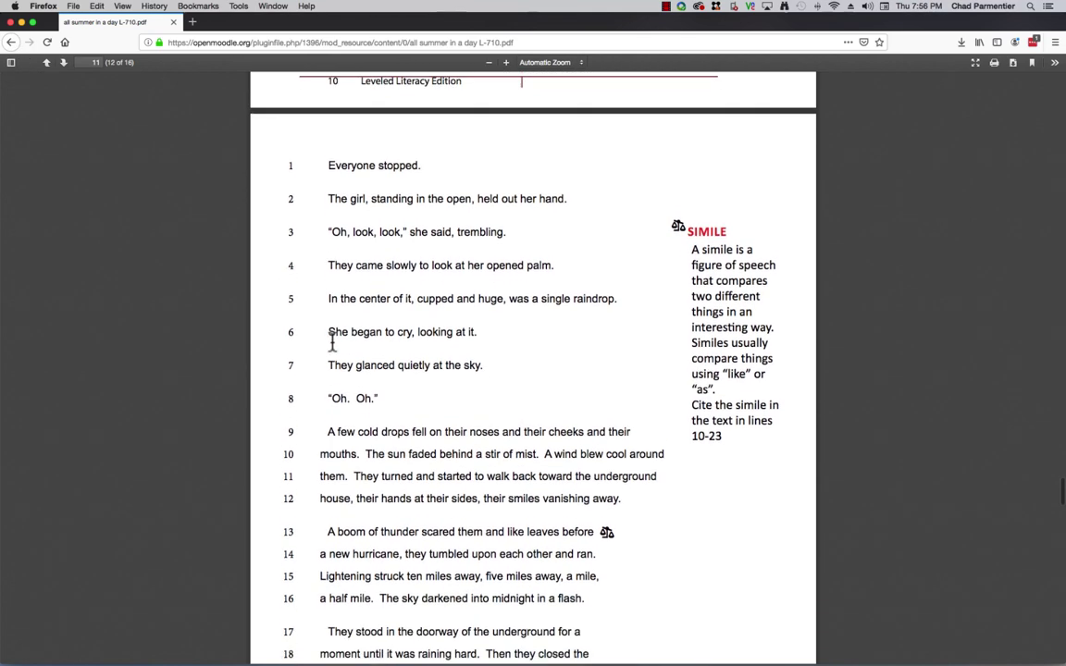
{"action": "scroll", "coordinate": [335, 349], "scroll_direction": "down", "scroll_amount": 17}
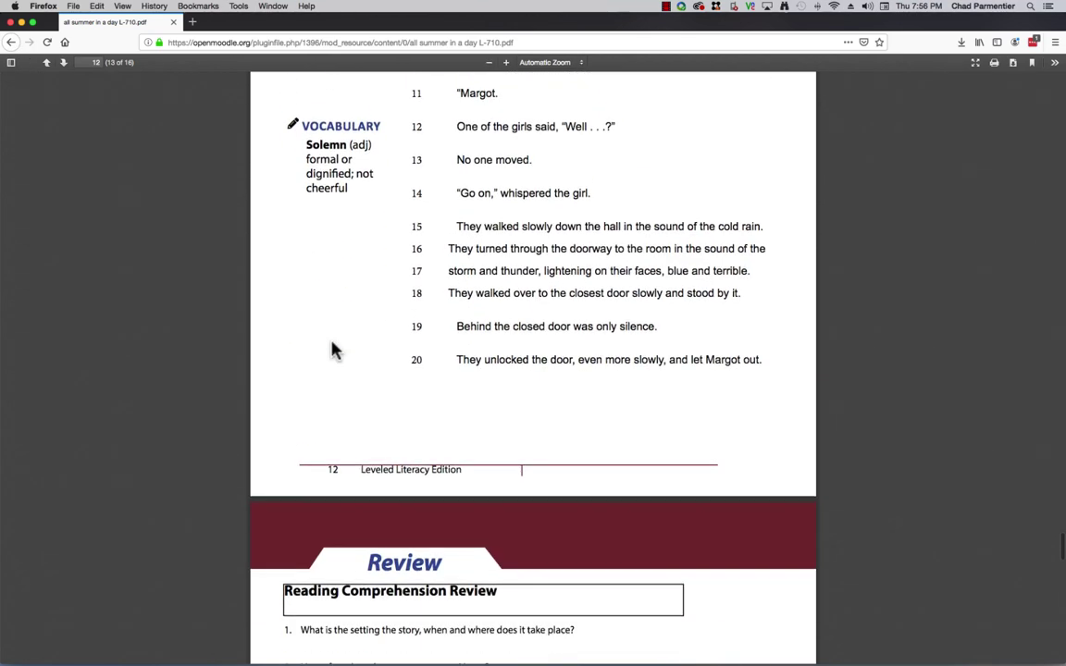
Step: Go back from the All Summer in a Day L-410-600 PDF, scrolling between its pages 9 and 10
{"action": "left_click", "coordinate": [11, 41]}
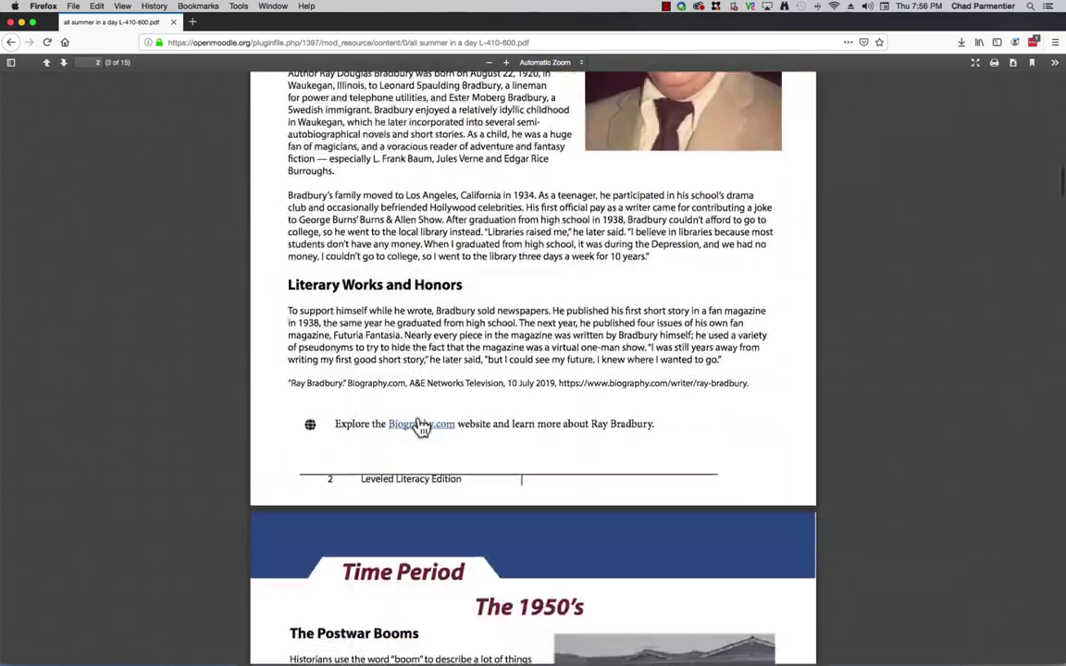
{"action": "scroll", "coordinate": [417, 425], "scroll_direction": "down", "scroll_amount": 20}
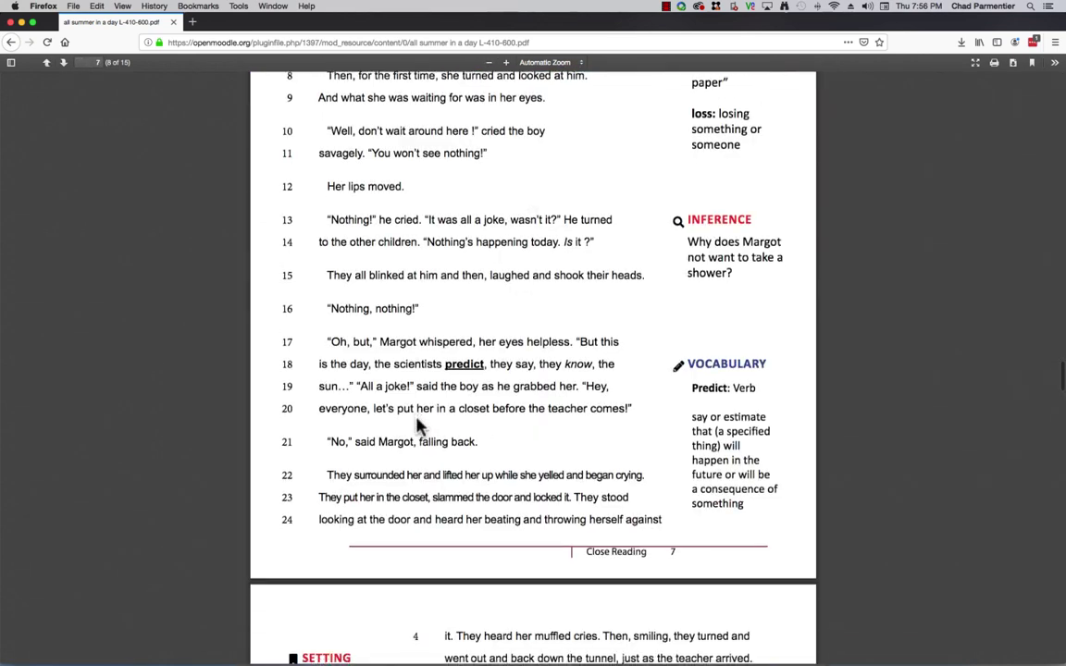
{"action": "scroll", "coordinate": [418, 418], "scroll_direction": "down", "scroll_amount": 20}
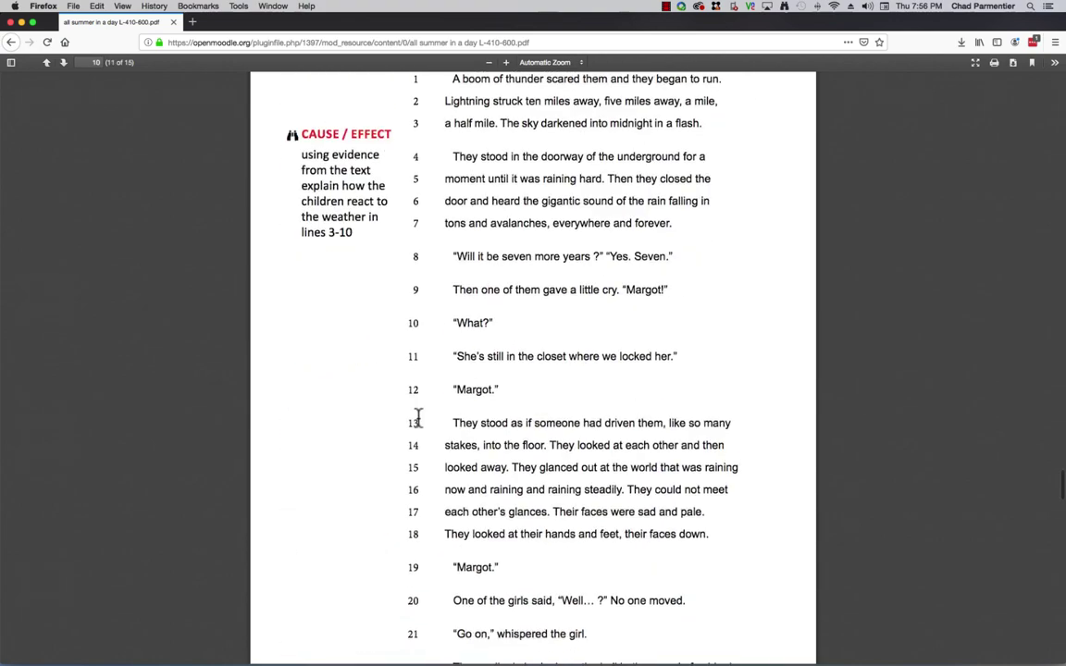
{"action": "scroll", "coordinate": [418, 422], "scroll_direction": "down", "scroll_amount": 8}
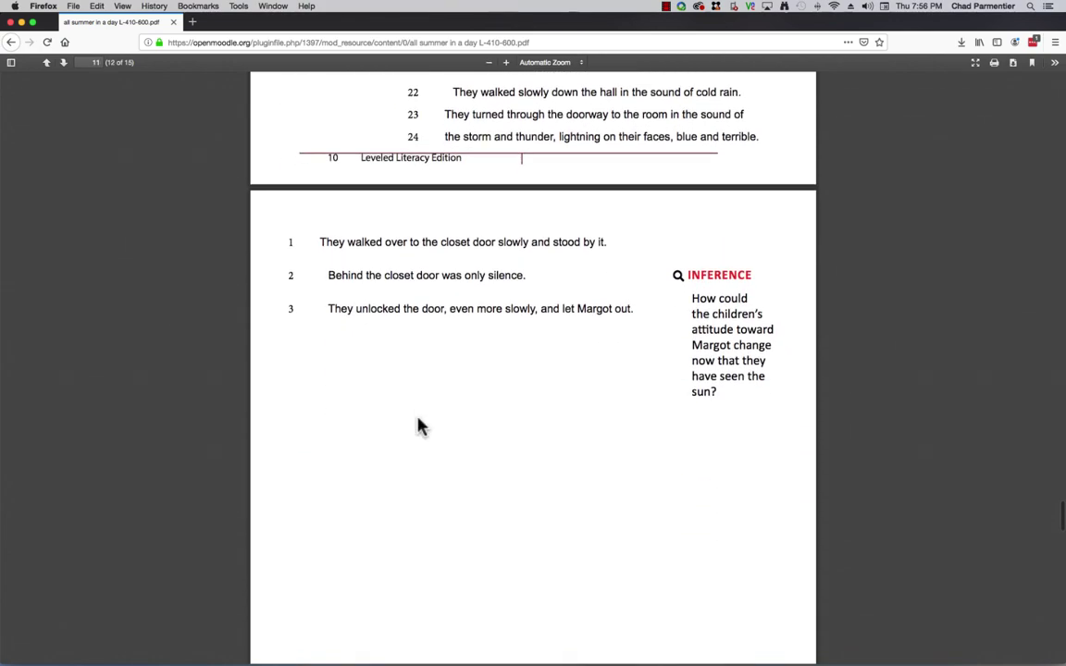
{"action": "scroll", "coordinate": [418, 426], "scroll_direction": "up", "scroll_amount": 7}
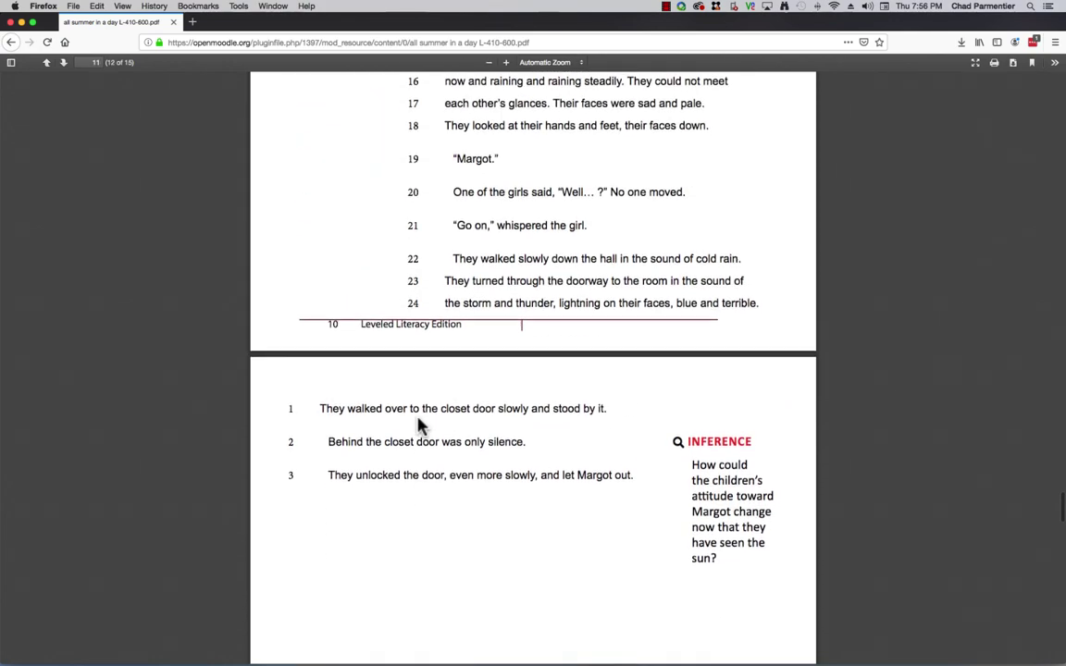
{"action": "scroll", "coordinate": [419, 426], "scroll_direction": "up", "scroll_amount": 12}
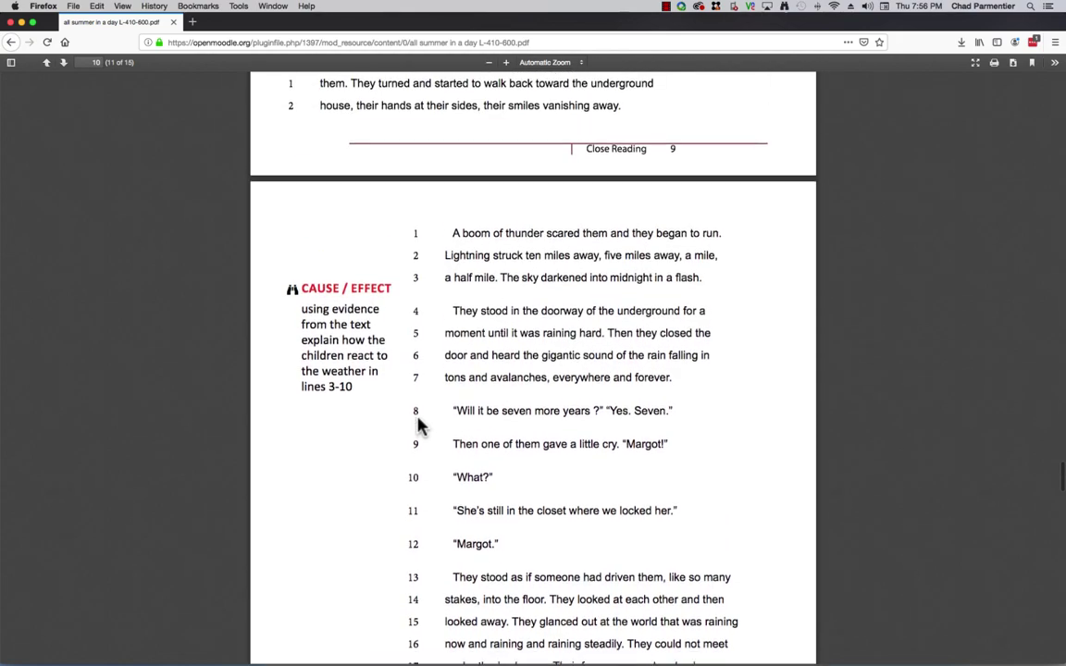
{"action": "scroll", "coordinate": [448, 368], "scroll_direction": "up", "scroll_amount": 7}
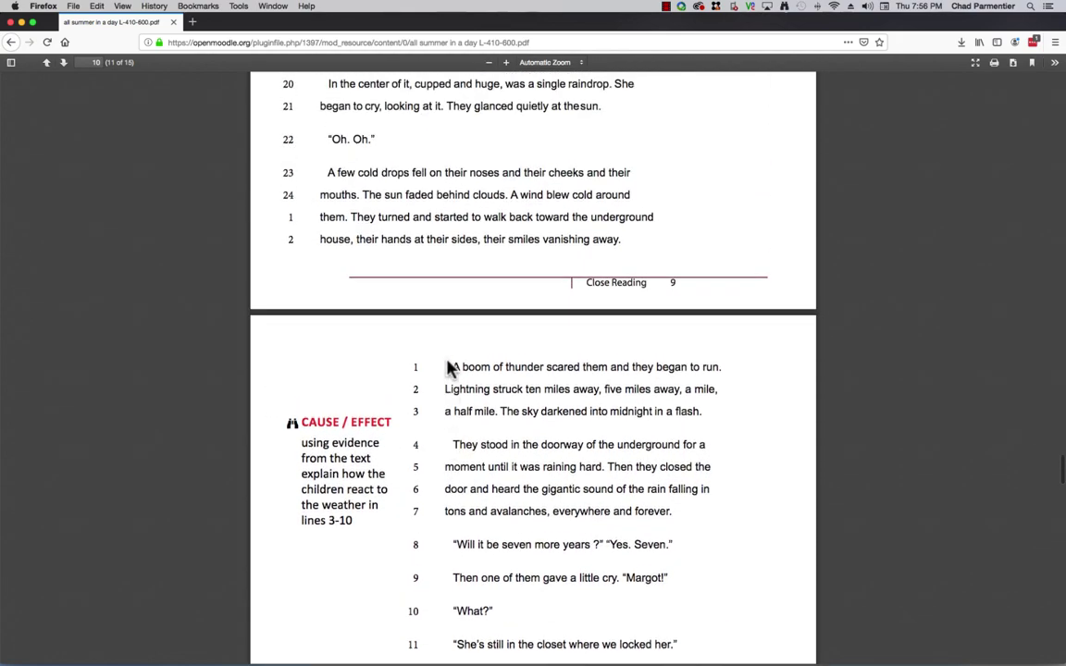
{"action": "scroll", "coordinate": [448, 368], "scroll_direction": "up", "scroll_amount": 11}
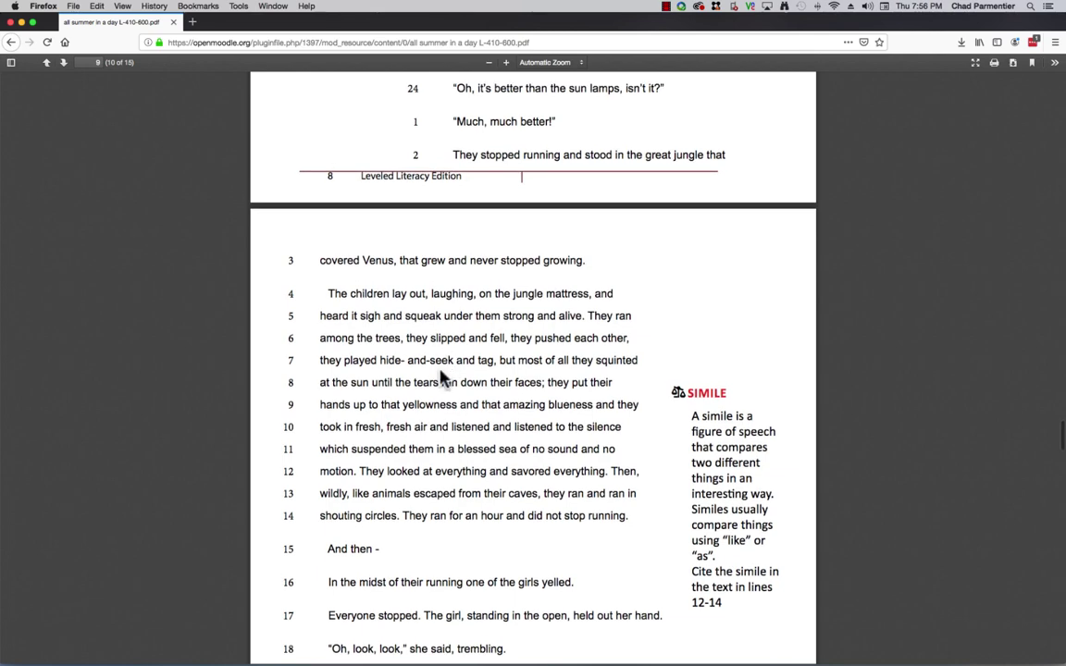
Step: Return to the ENG-RTI-GROUP course page, then go to the Dashboard via the Open Moodle logo
{"action": "left_click", "coordinate": [11, 43]}
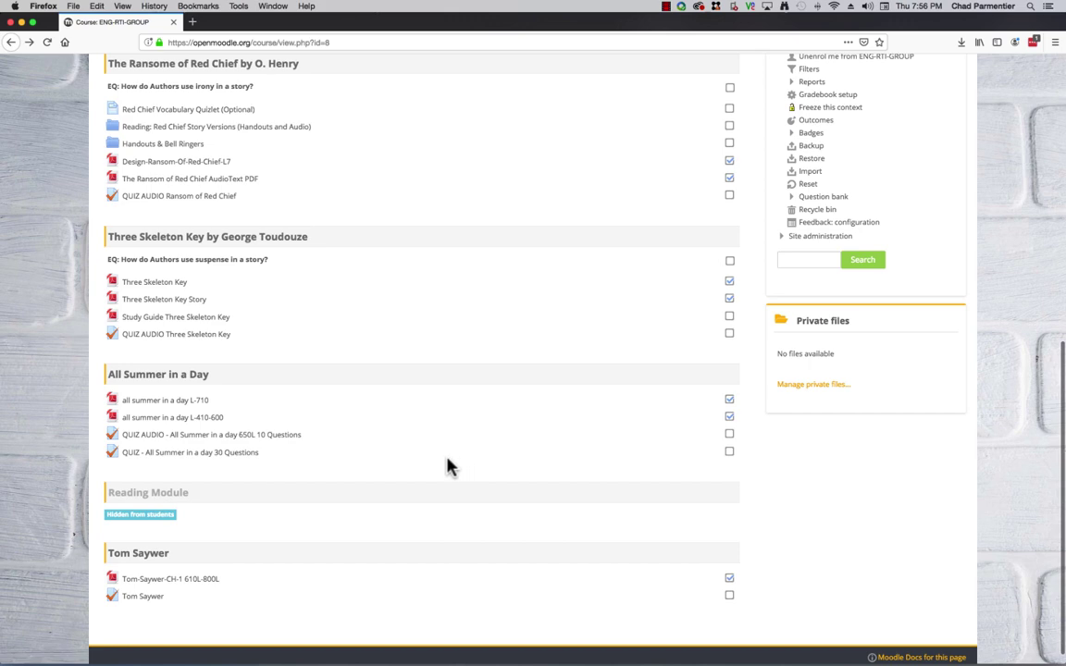
{"action": "scroll", "coordinate": [447, 464], "scroll_direction": "down", "scroll_amount": 1}
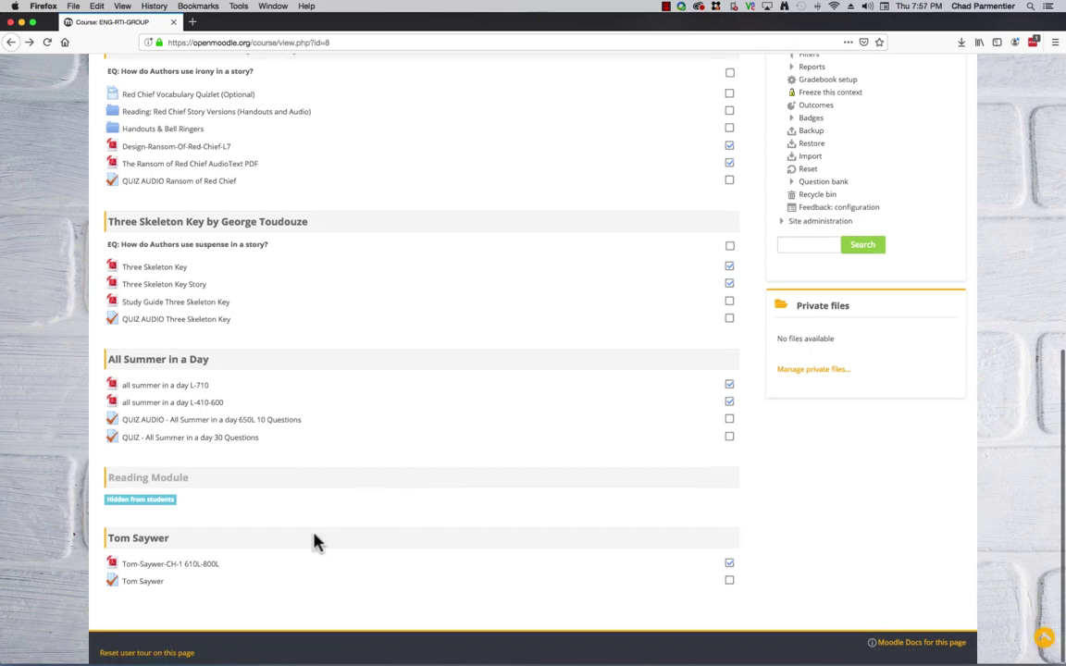
{"action": "scroll", "coordinate": [289, 535], "scroll_direction": "up", "scroll_amount": 15}
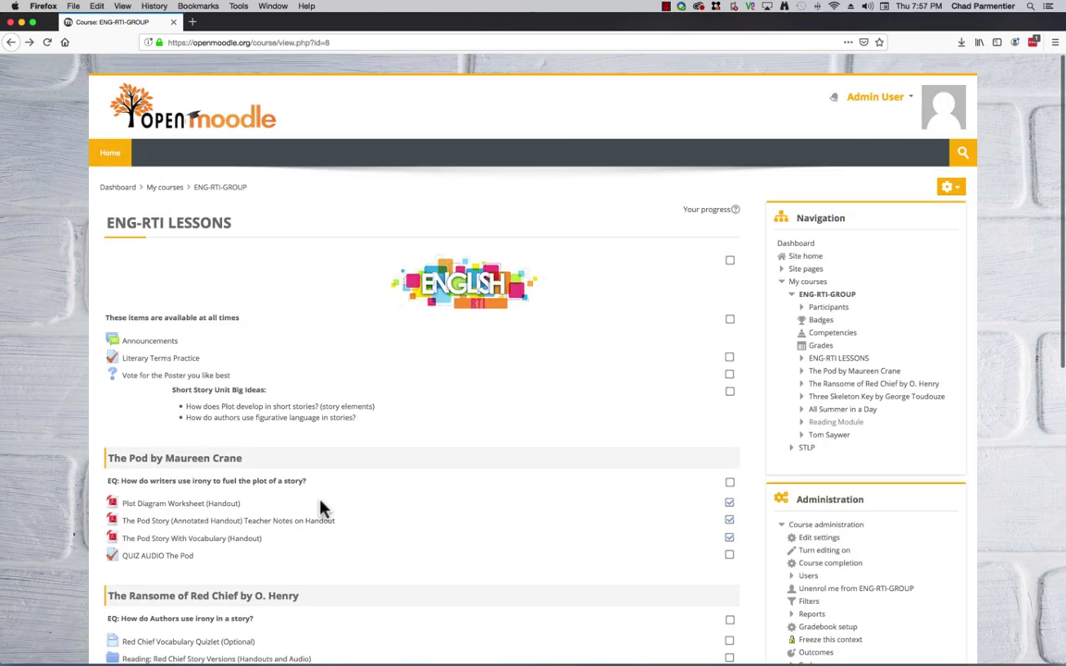
{"action": "left_click", "coordinate": [173, 128]}
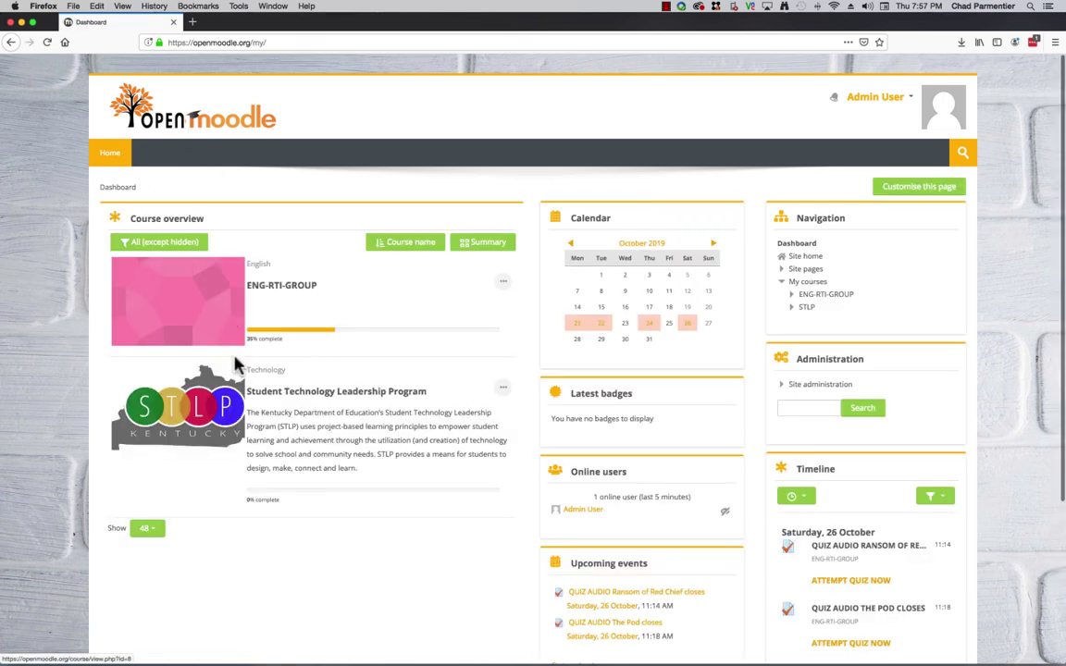
Step: Open the Student Technology Leadership Program course, passing briefly through the AmHydro Hydroponic Farming and Systems resource
{"action": "left_click", "coordinate": [264, 397]}
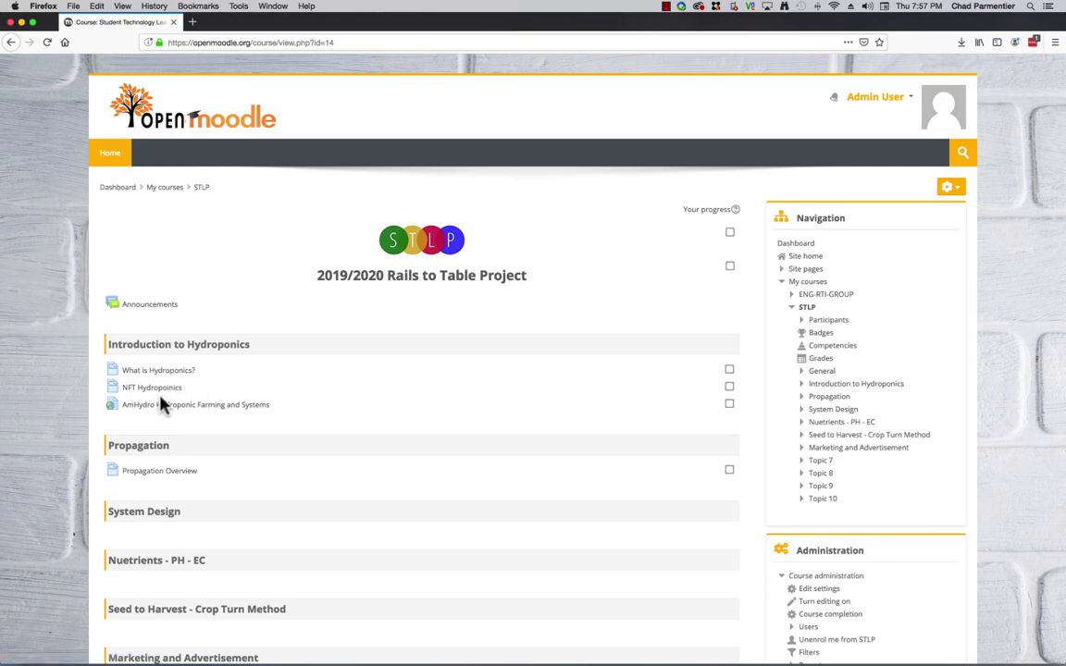
{"action": "left_click", "coordinate": [195, 408]}
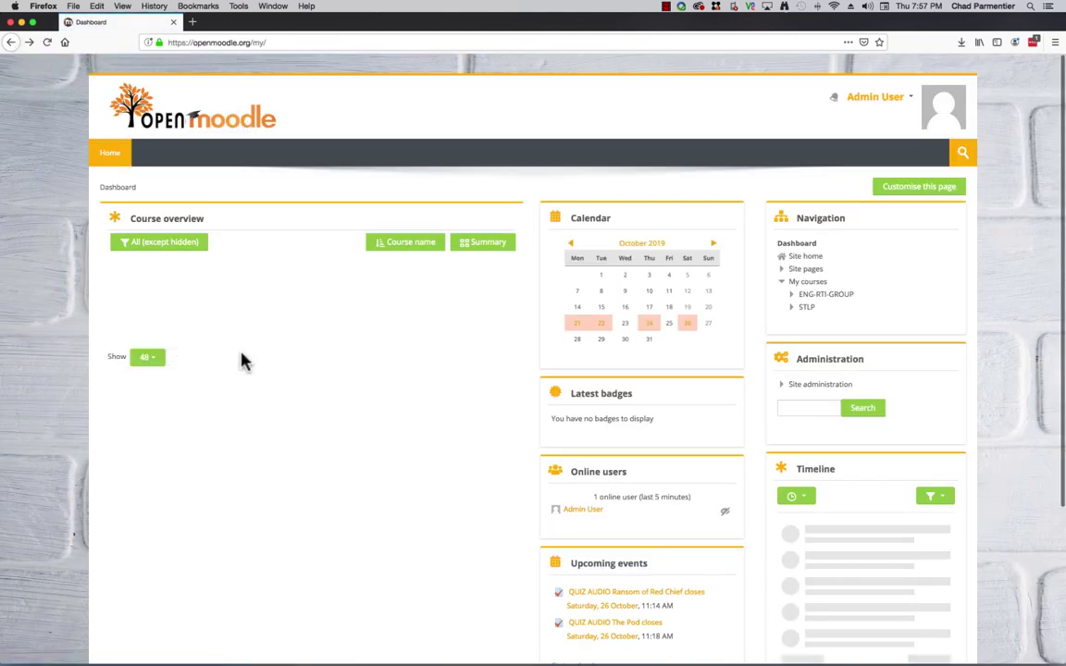
{"action": "left_click", "coordinate": [200, 428]}
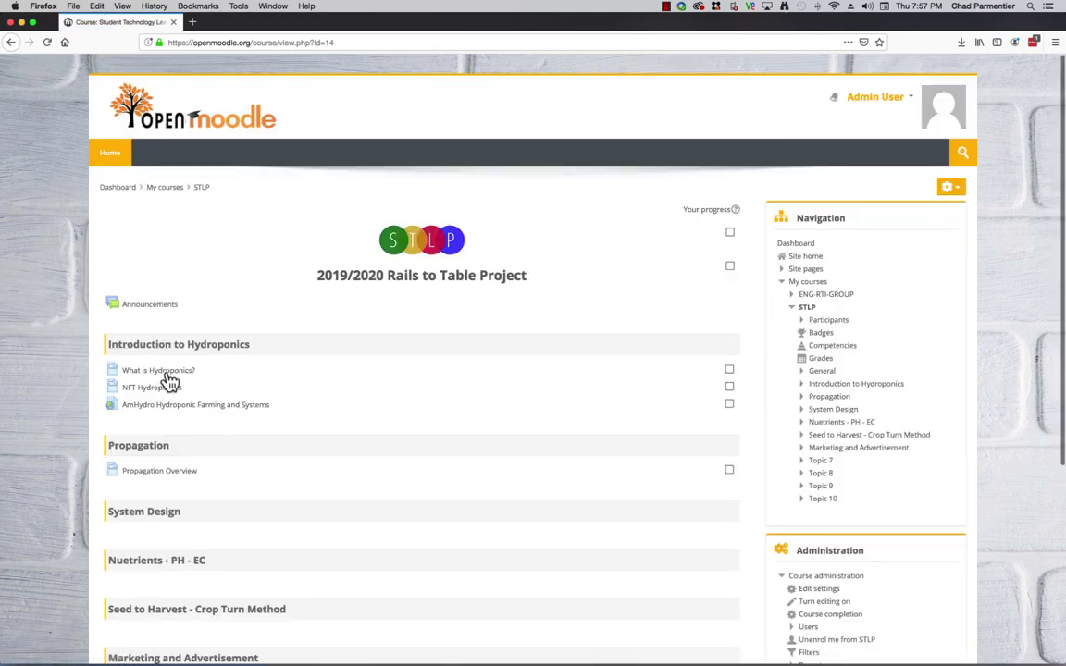
Step: Read through the What is Hydroponics? page and return to the STLP course page
{"action": "left_click", "coordinate": [167, 374]}
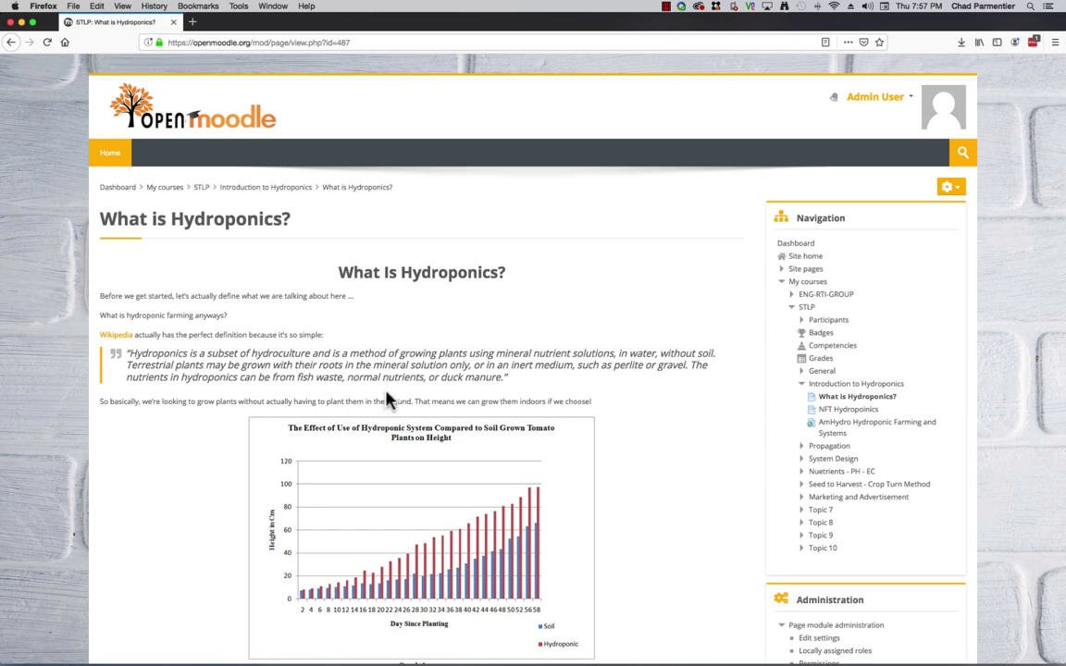
{"action": "scroll", "coordinate": [386, 395], "scroll_direction": "down", "scroll_amount": 3}
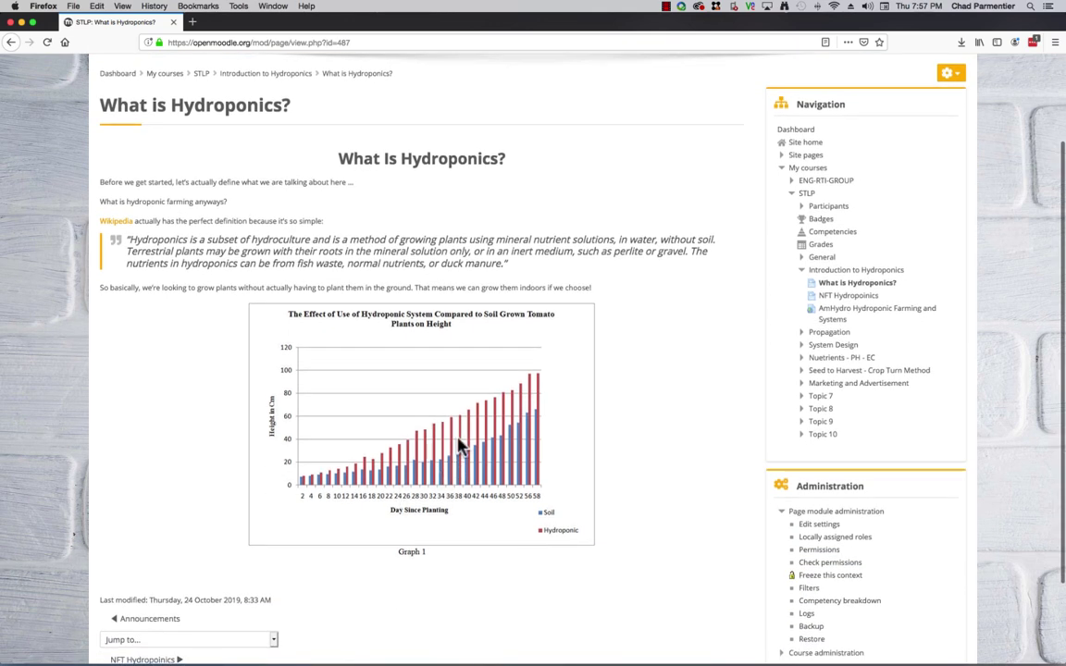
{"action": "scroll", "coordinate": [456, 463], "scroll_direction": "down", "scroll_amount": 3}
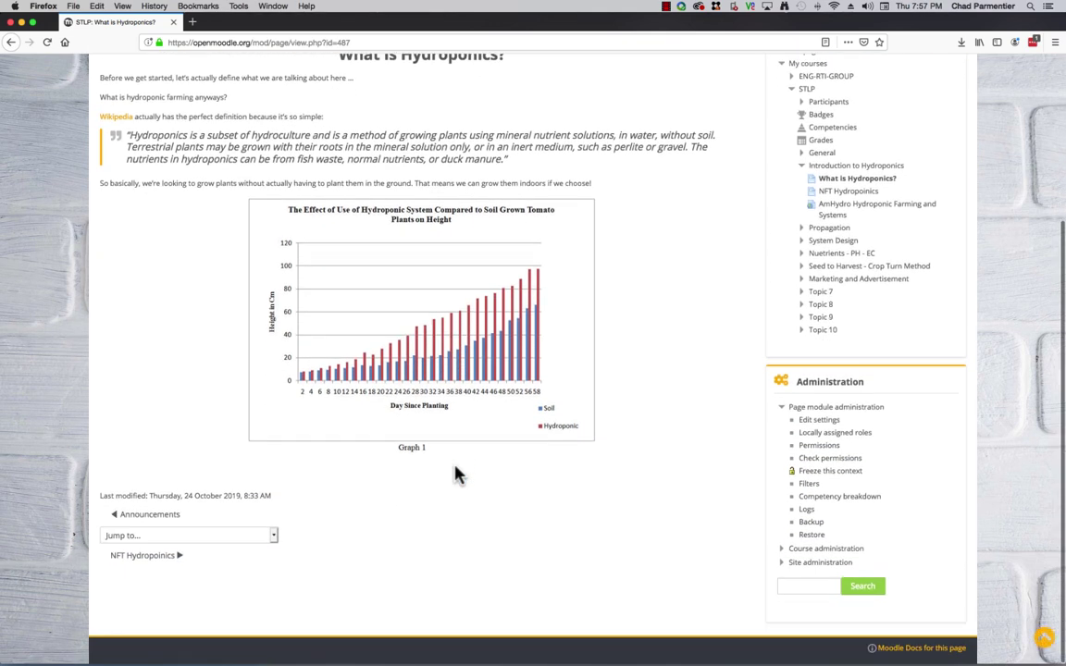
{"action": "scroll", "coordinate": [456, 475], "scroll_direction": "up", "scroll_amount": 6}
{"action": "left_click", "coordinate": [11, 42]}
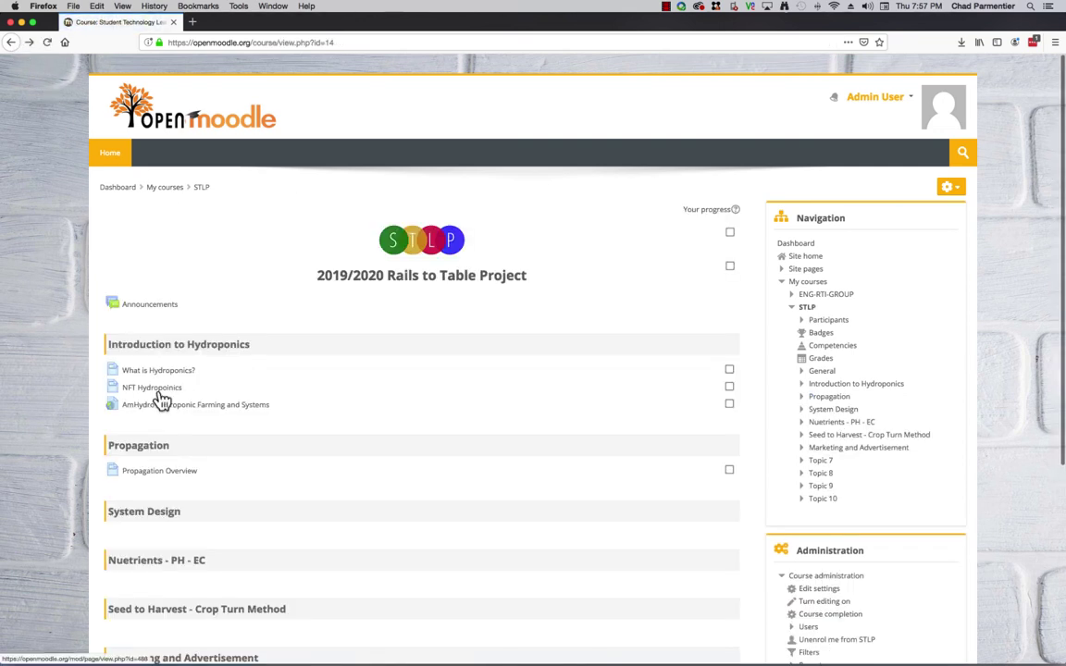
Step: Open the NFT Hydropoinics page and scroll through its Nutrient Film Technique explanation
{"action": "left_click", "coordinate": [159, 389]}
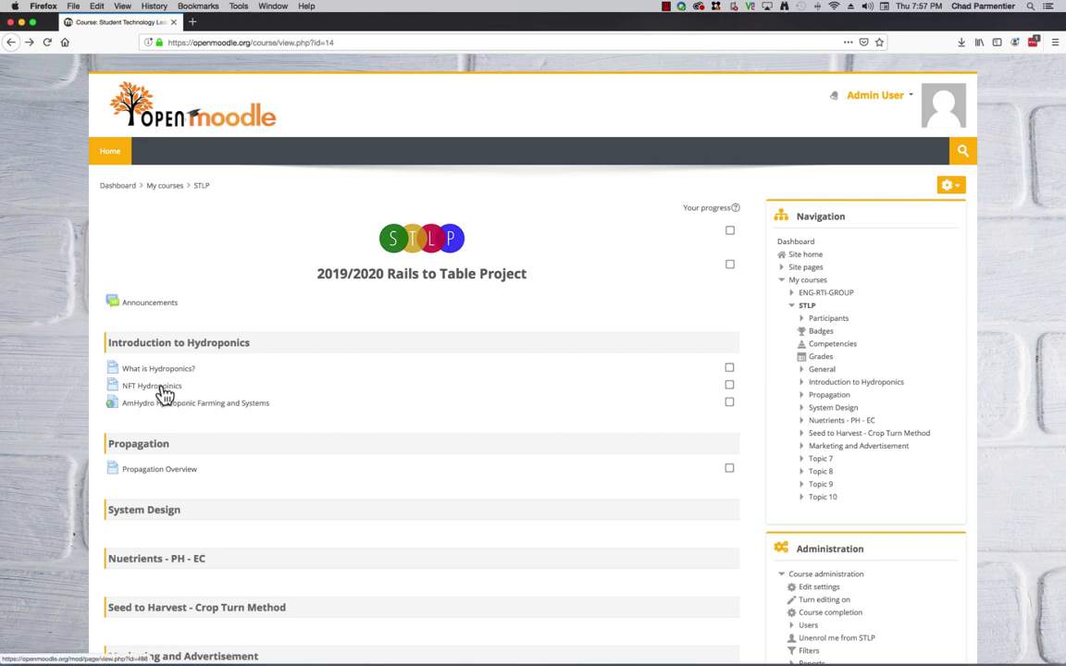
{"action": "left_click", "coordinate": [165, 395]}
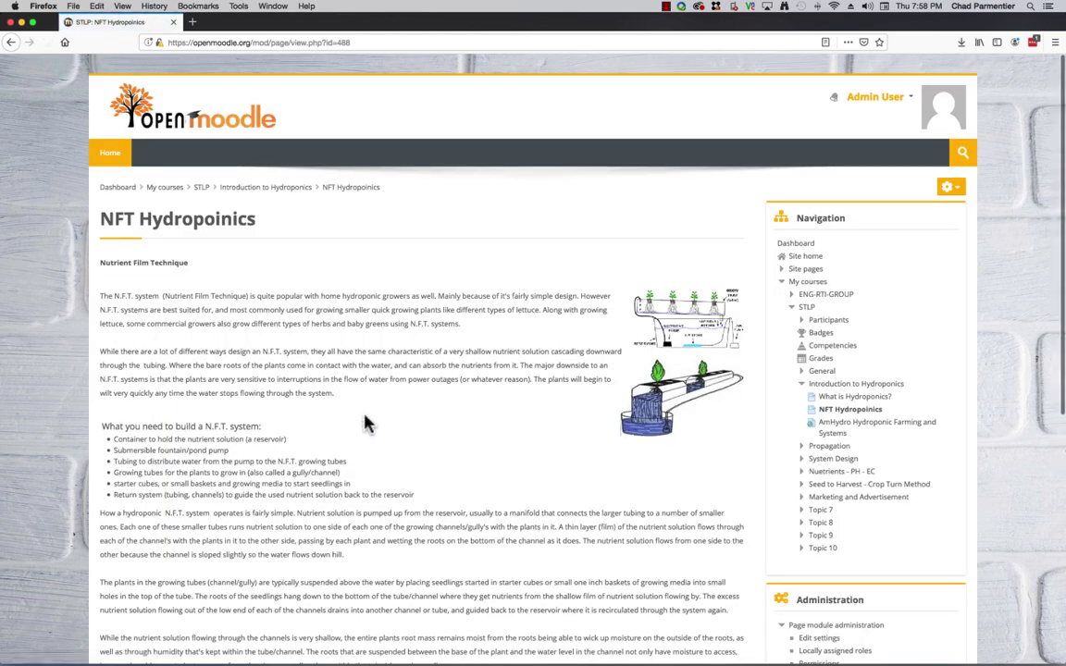
{"action": "scroll", "coordinate": [418, 384], "scroll_direction": "down", "scroll_amount": 6}
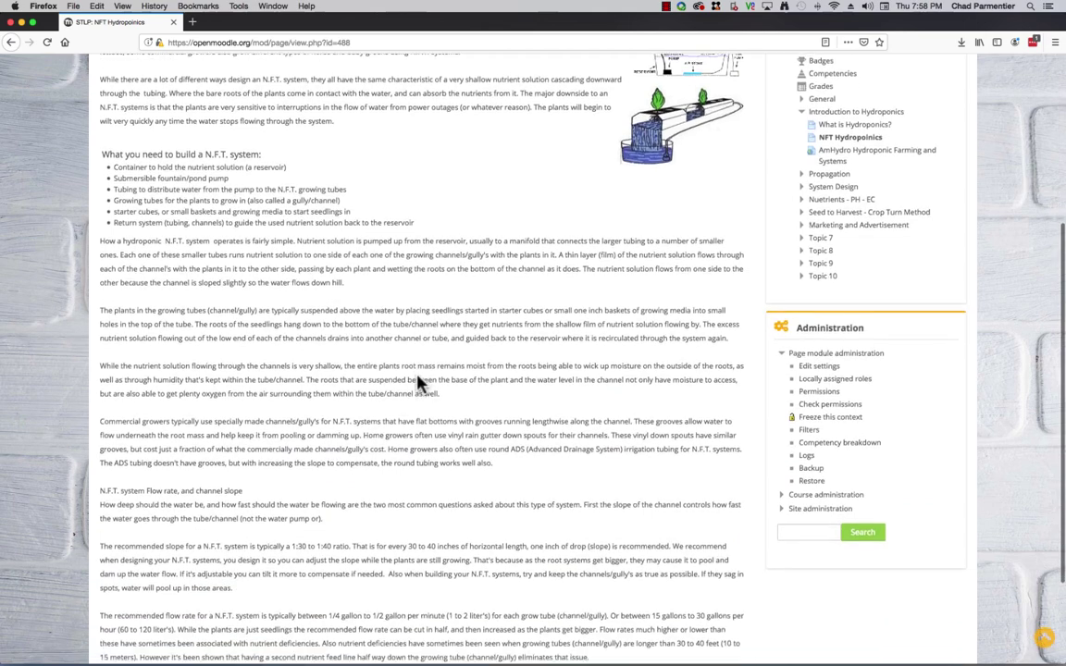
{"action": "scroll", "coordinate": [418, 385], "scroll_direction": "down", "scroll_amount": 3}
{"action": "scroll", "coordinate": [418, 374], "scroll_direction": "up", "scroll_amount": 8}
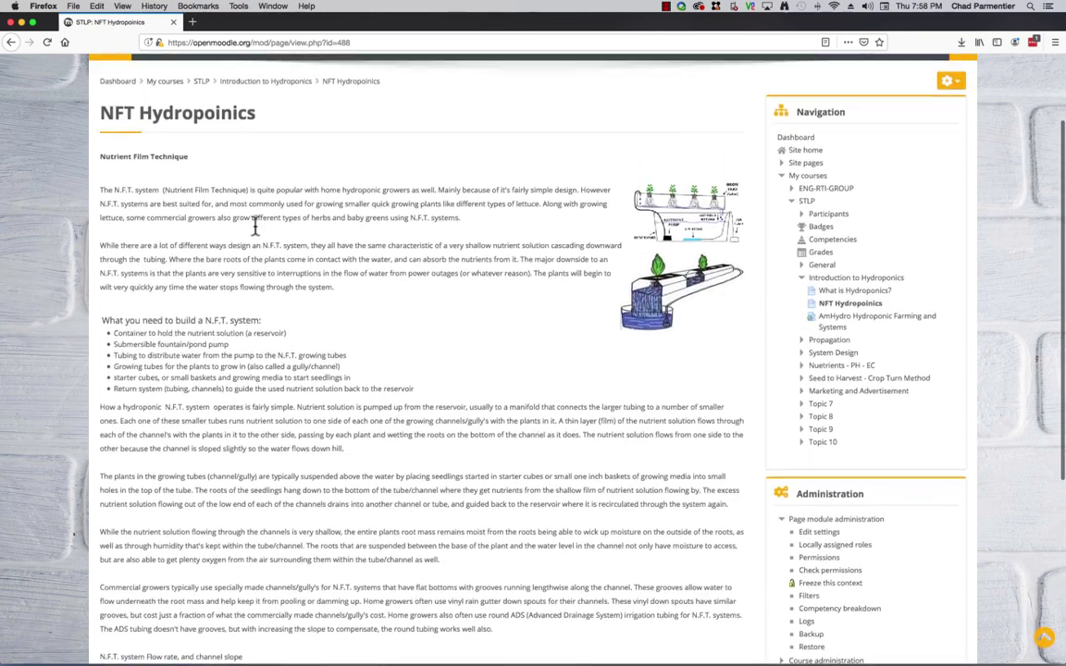
Step: Go back to the STLP course and scroll through its hydroponics and propagation sections, then up again
{"action": "left_click", "coordinate": [10, 43]}
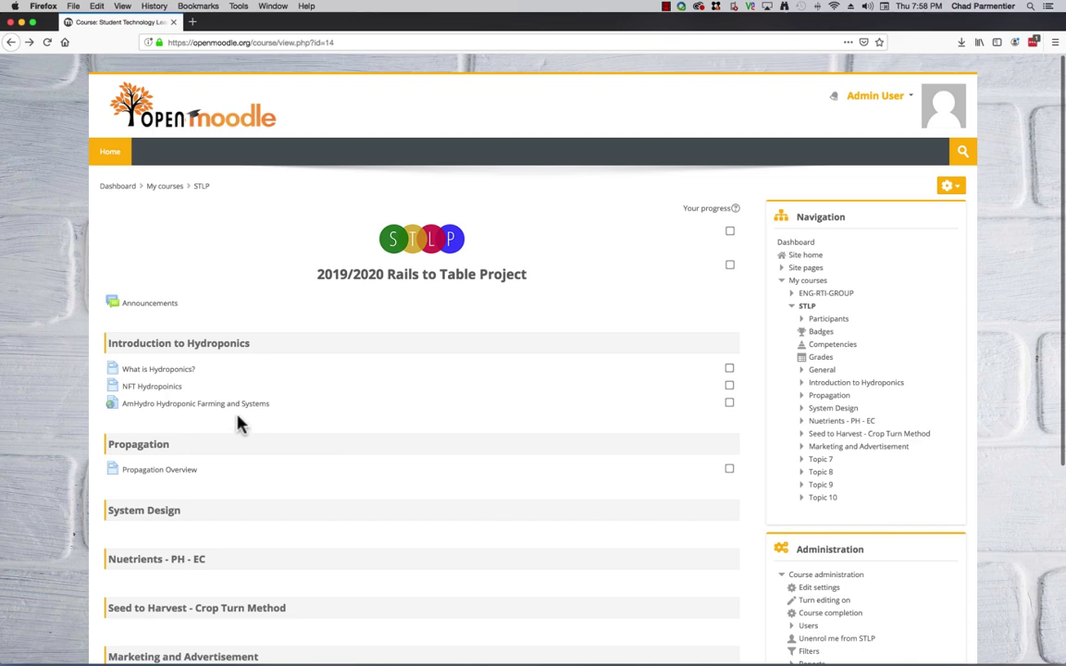
{"action": "scroll", "coordinate": [476, 474], "scroll_direction": "down", "scroll_amount": 2}
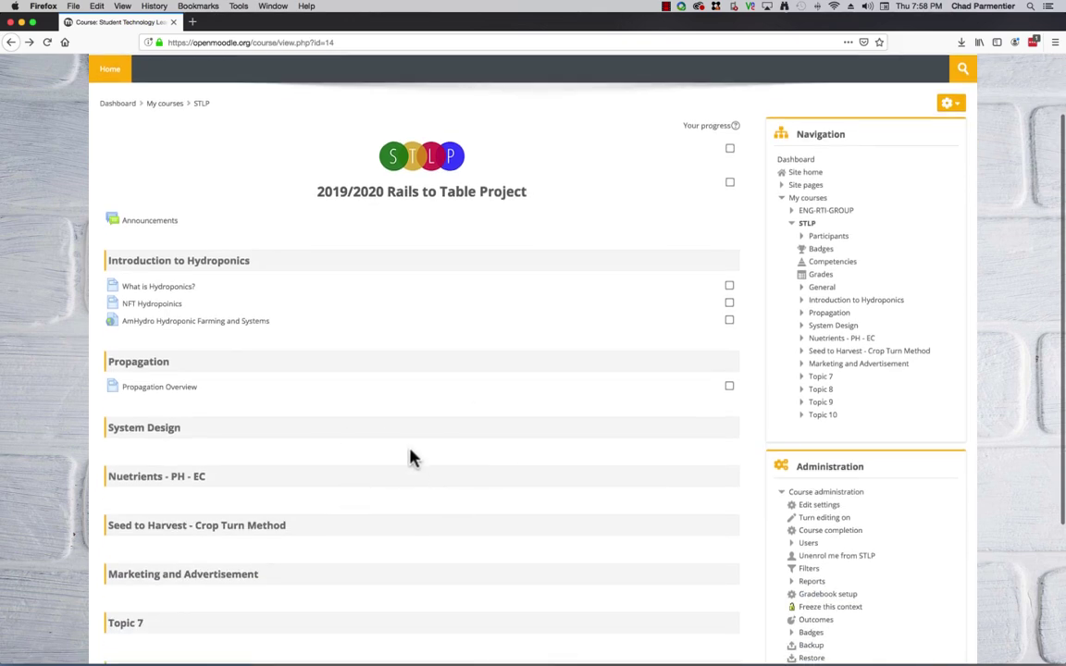
{"action": "scroll", "coordinate": [404, 490], "scroll_direction": "down", "scroll_amount": 1}
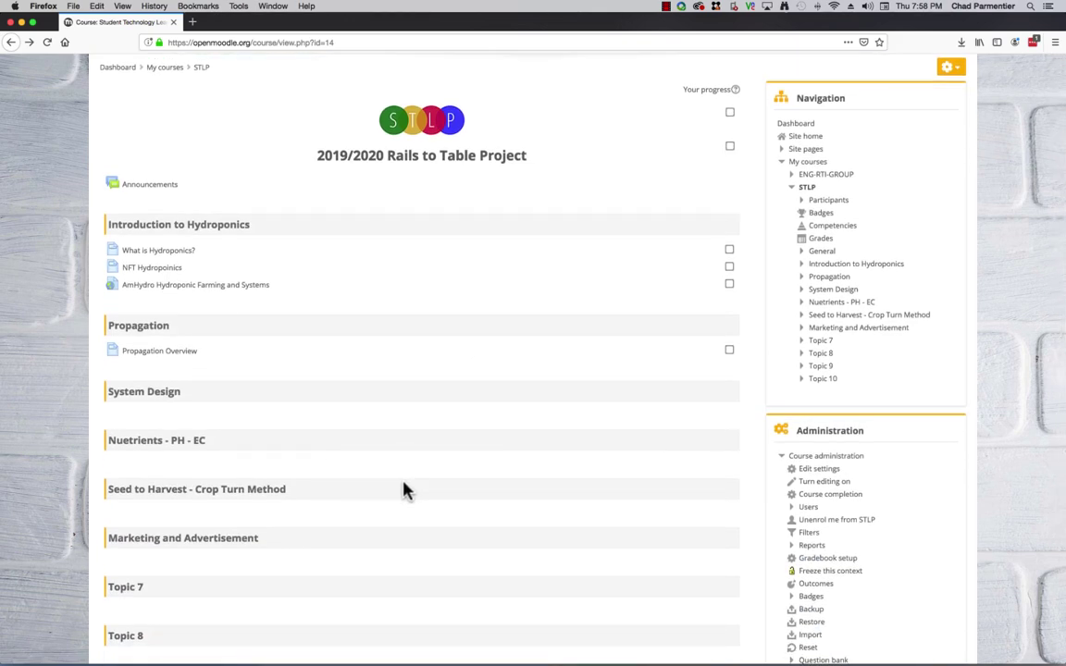
{"action": "scroll", "coordinate": [404, 491], "scroll_direction": "down", "scroll_amount": 1}
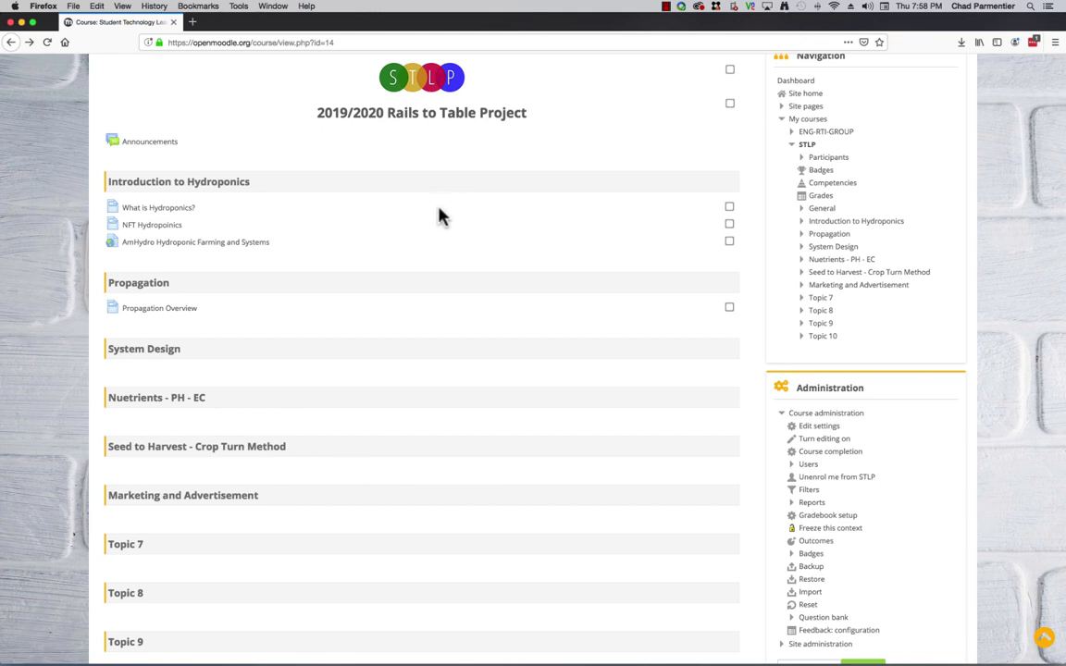
{"action": "scroll", "coordinate": [475, 247], "scroll_direction": "up", "scroll_amount": 3}
{"action": "scroll", "coordinate": [475, 247], "scroll_direction": "up", "scroll_amount": 1}
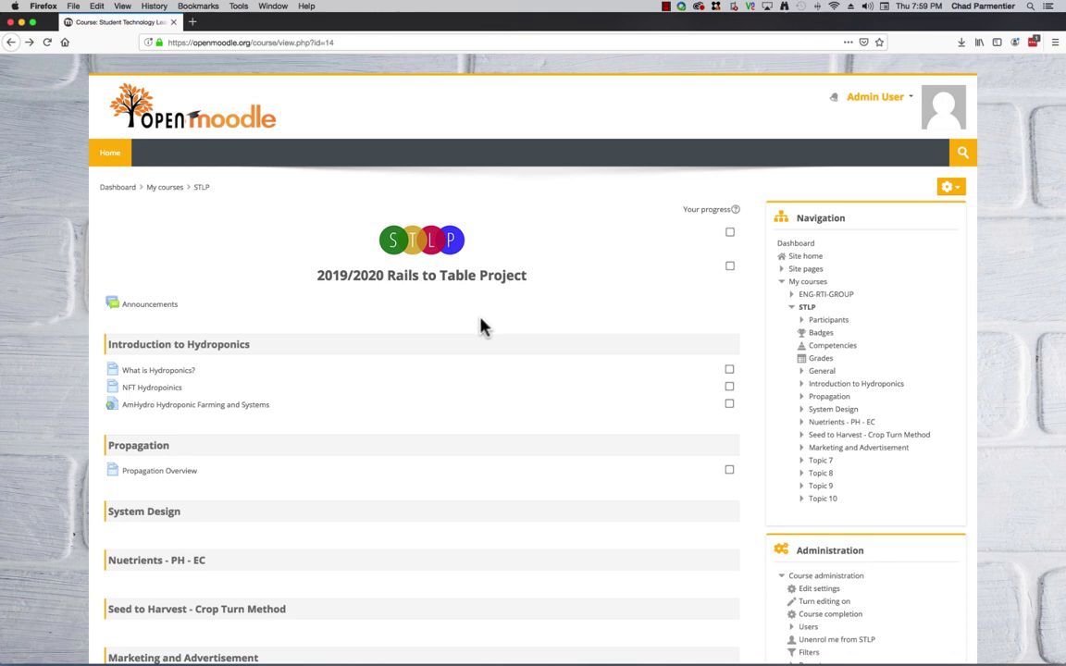
{"action": "scroll", "coordinate": [481, 325], "scroll_direction": "down", "scroll_amount": 5}
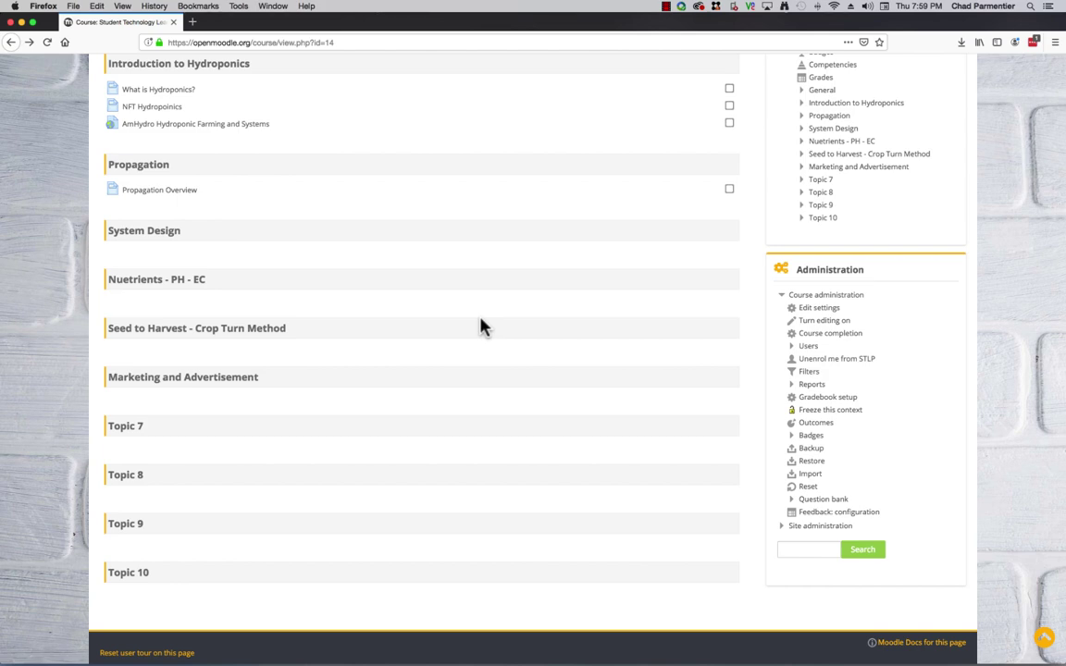
{"action": "scroll", "coordinate": [480, 321], "scroll_direction": "up", "scroll_amount": 3}
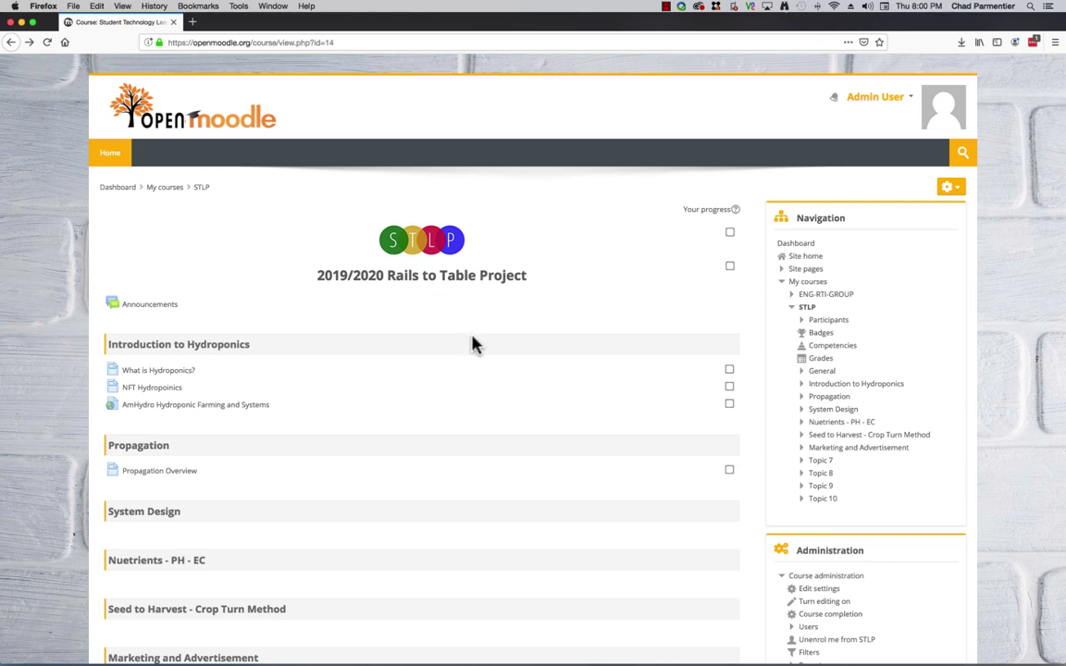
{"action": "left_click", "coordinate": [665, 7]}
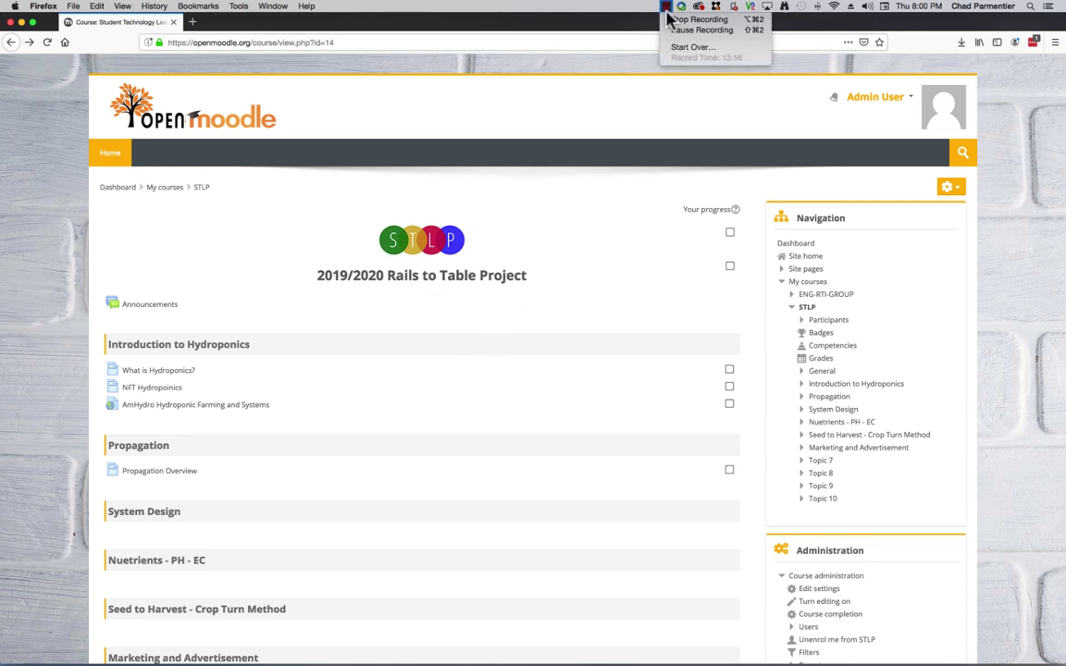